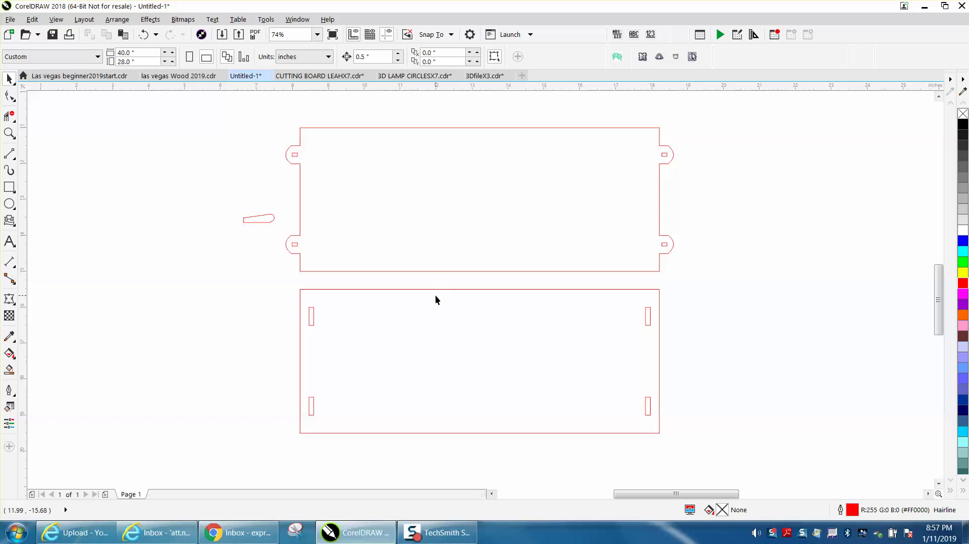
Drag the tabbed panel, four-slot panel and wedge pin to the page's upper-right corner, and zoom in there
scroll(432, 296, down, 1)
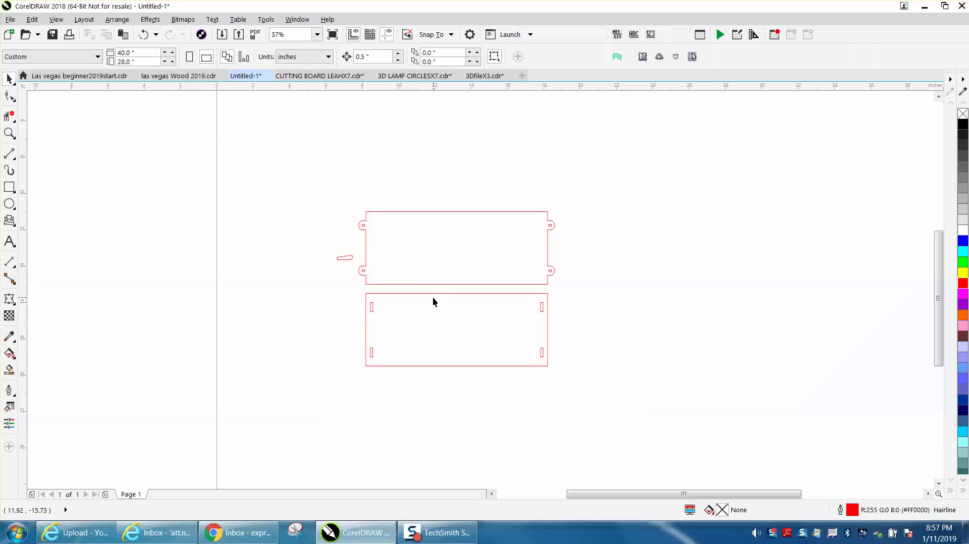
drag(328, 202, 607, 386)
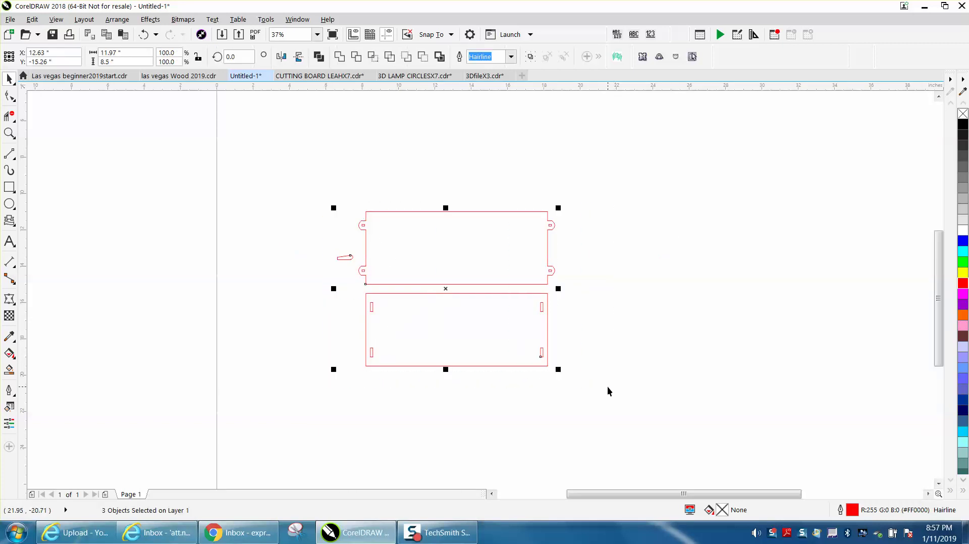
scroll(589, 384, down, 1)
drag(527, 343, 705, 248)
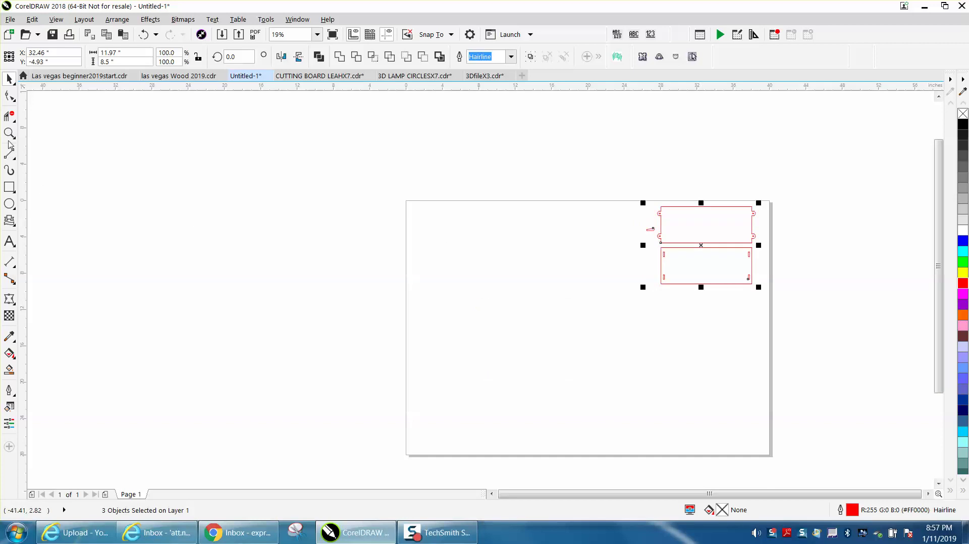
key(z)
drag(378, 207, 880, 463)
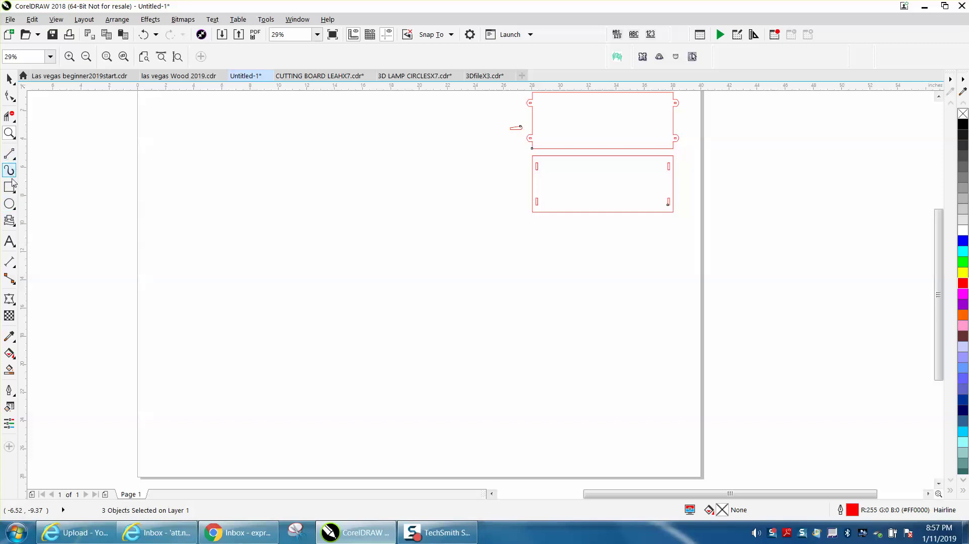
Draw a 10 x 4 inch rectangle and centre it on the page
click(13, 194)
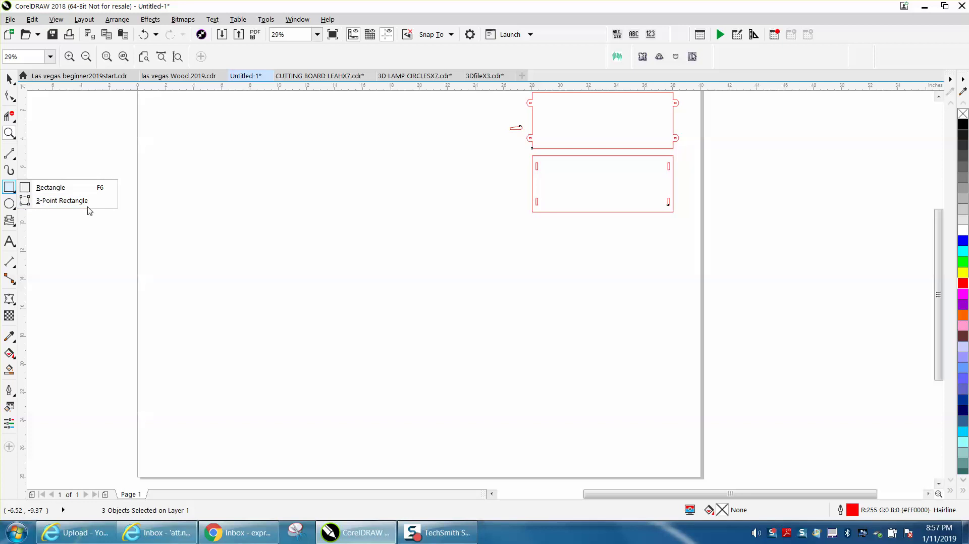
click(70, 190)
mouse_move(219, 258)
mouse_down()
mouse_move(342, 322)
mouse_move(391, 324)
mouse_up()
click(116, 53)
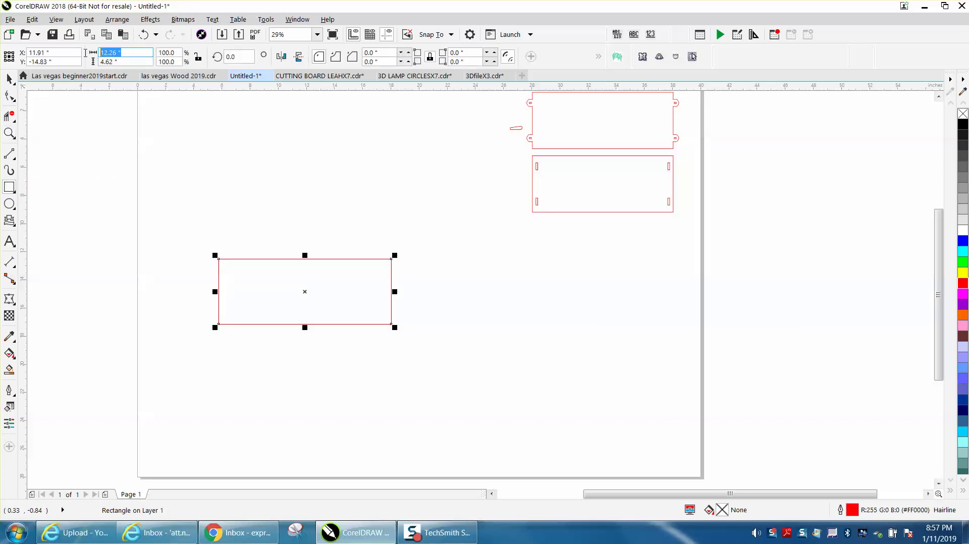
text(10)
click(113, 62)
text(4)
key(Return)
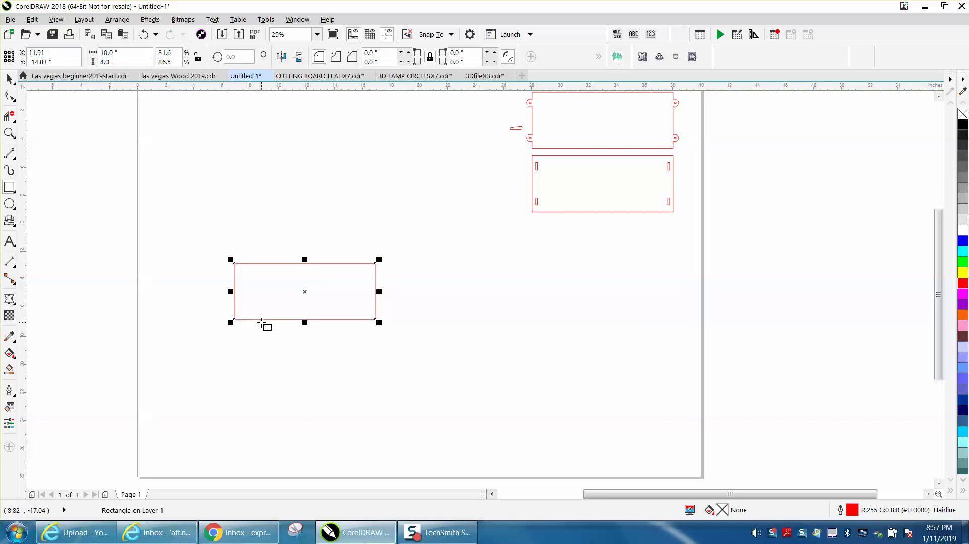
key(p)
Zoom in on the new rectangle and draw a small rectangle to its left
click(9, 133)
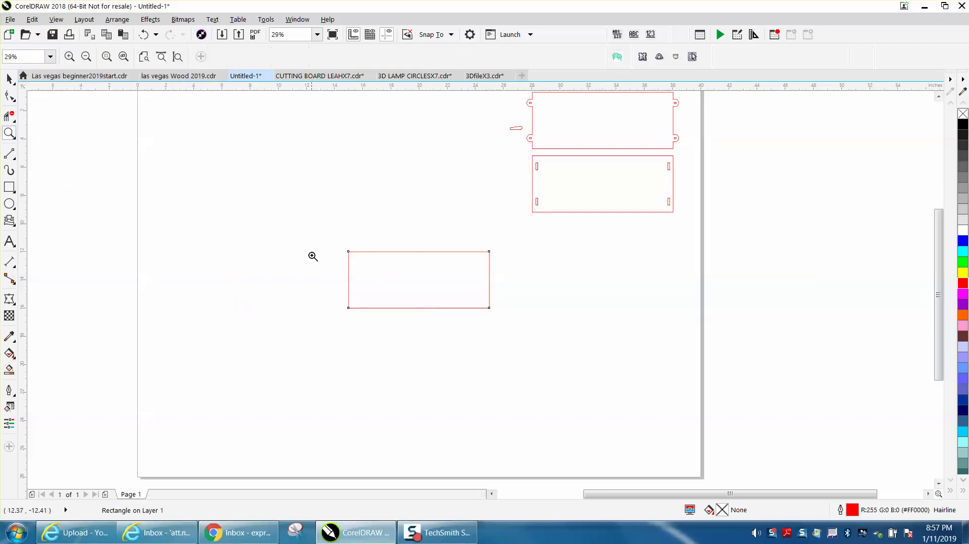
drag(312, 230, 576, 391)
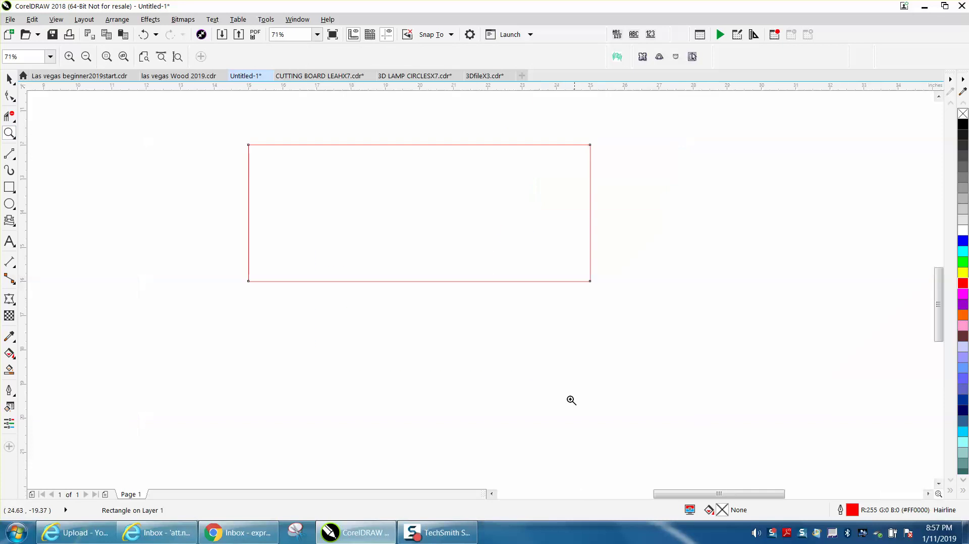
click(10, 188)
drag(164, 152, 184, 176)
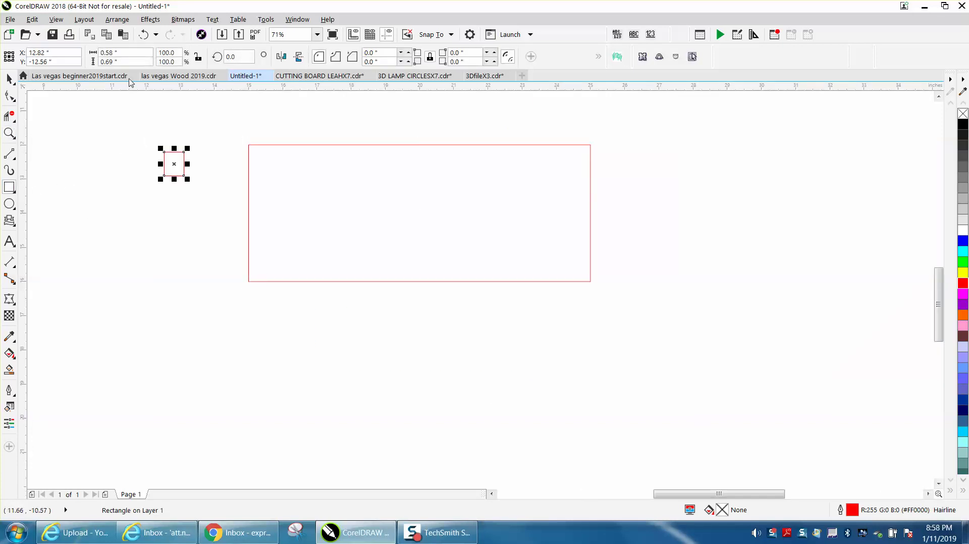
Resize the small rectangle to 0.25 inch wide by 0.5 inch high
double_click(108, 52)
text(0.25)
key(Return)
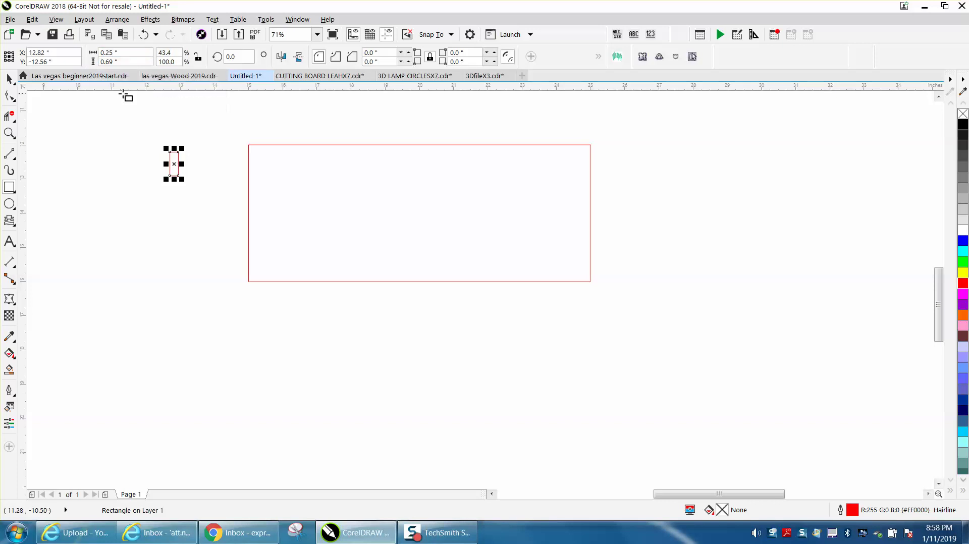
drag(125, 63, 102, 61)
text(0.5)
key(Return)
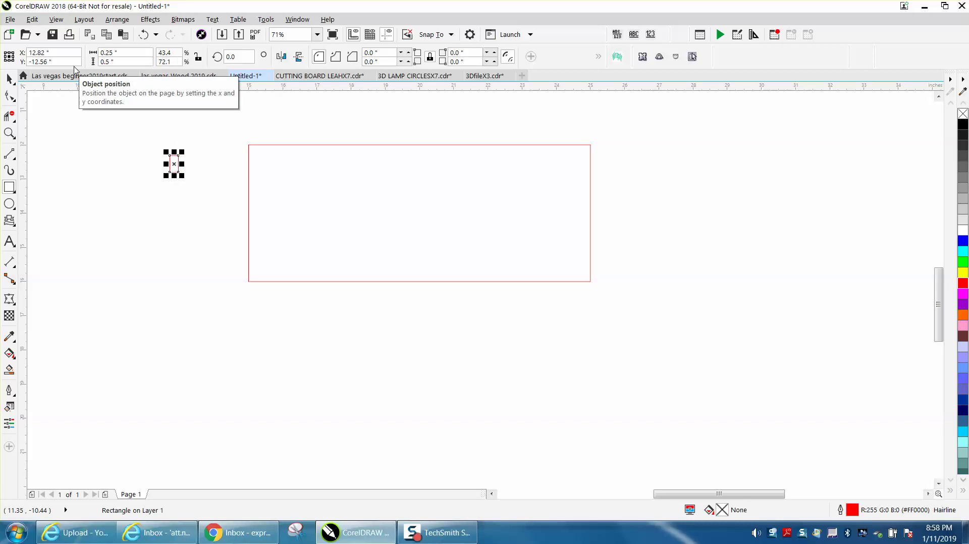
Butt the small rectangle against the large rectangle's top-left corner and zoom in closely on it
key(space)
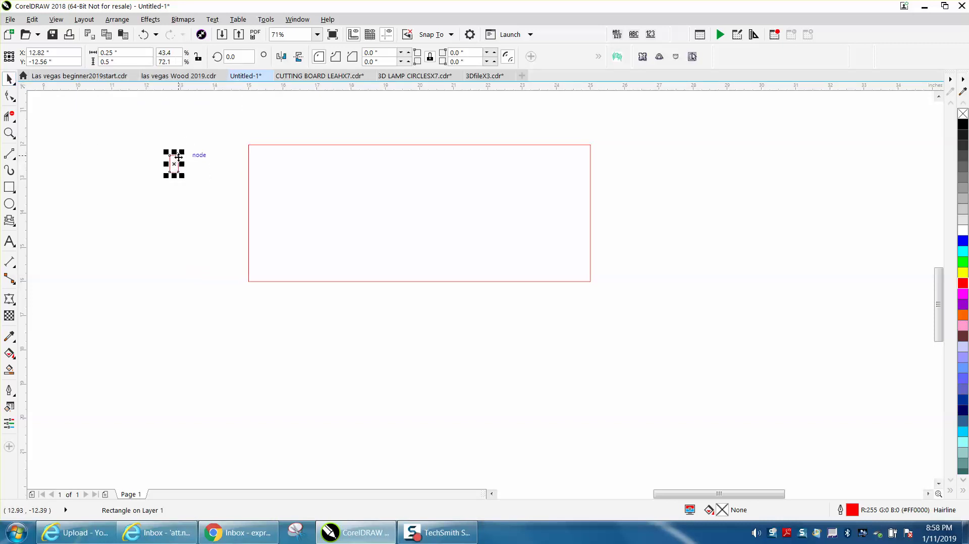
drag(174, 165, 250, 149)
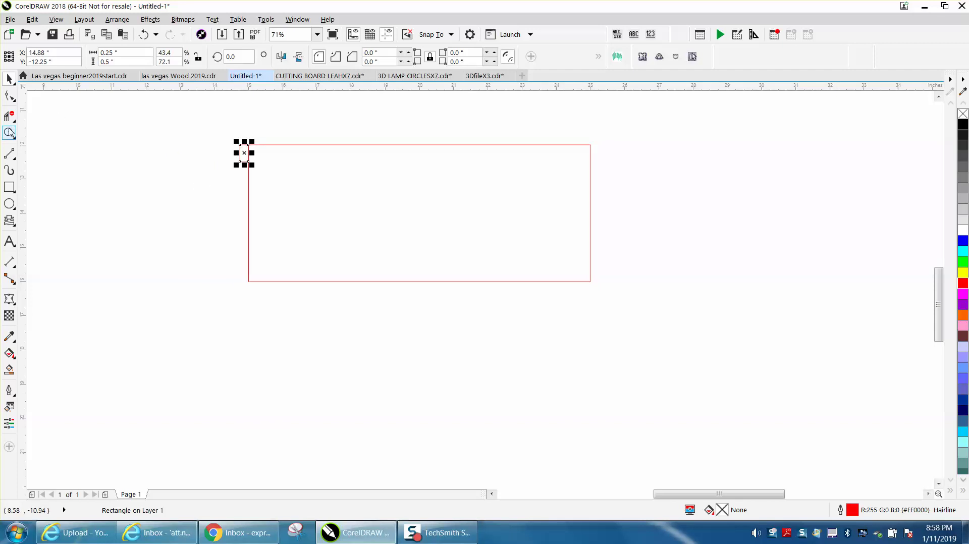
click(9, 133)
drag(180, 125, 661, 388)
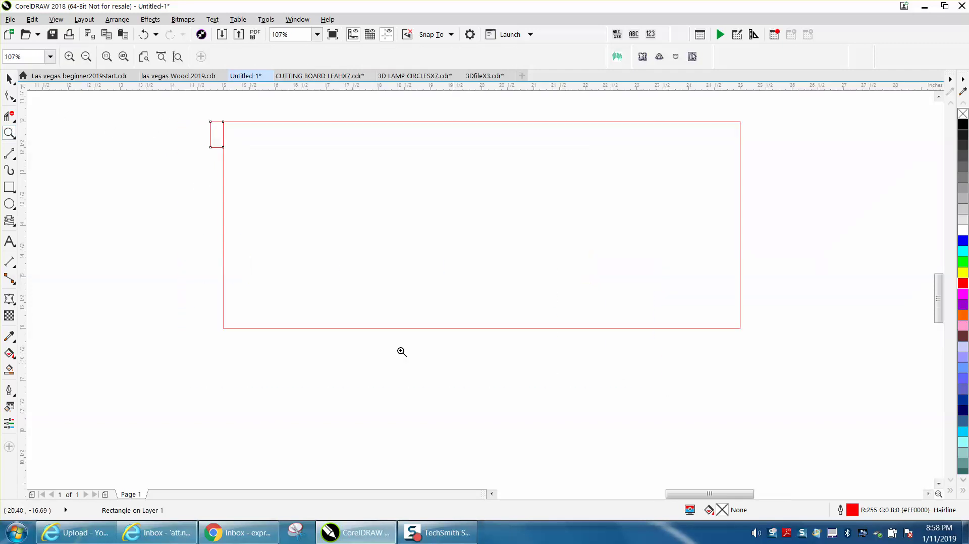
click(9, 78)
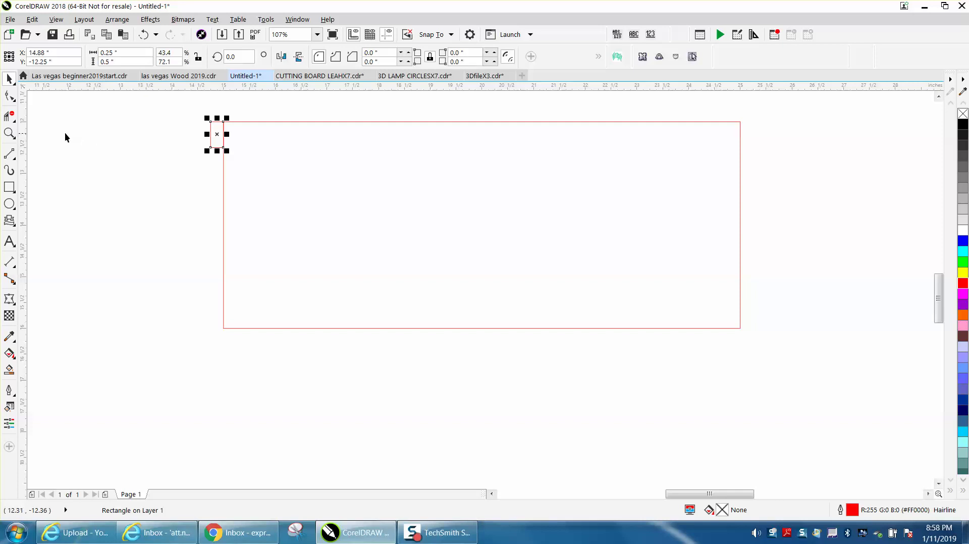
click(10, 133)
drag(196, 107, 287, 190)
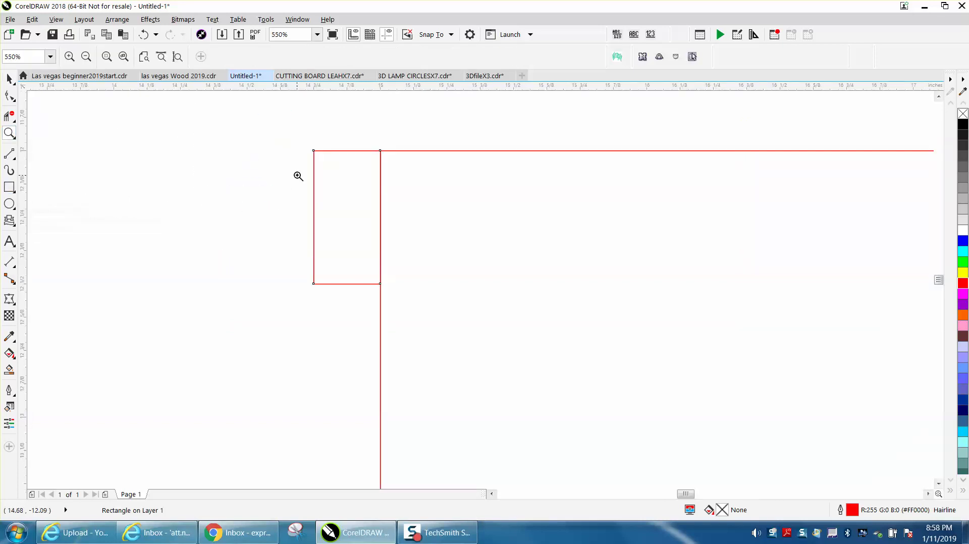
Convert the tab to curves and make its left side a bendable curve segment
click(10, 96)
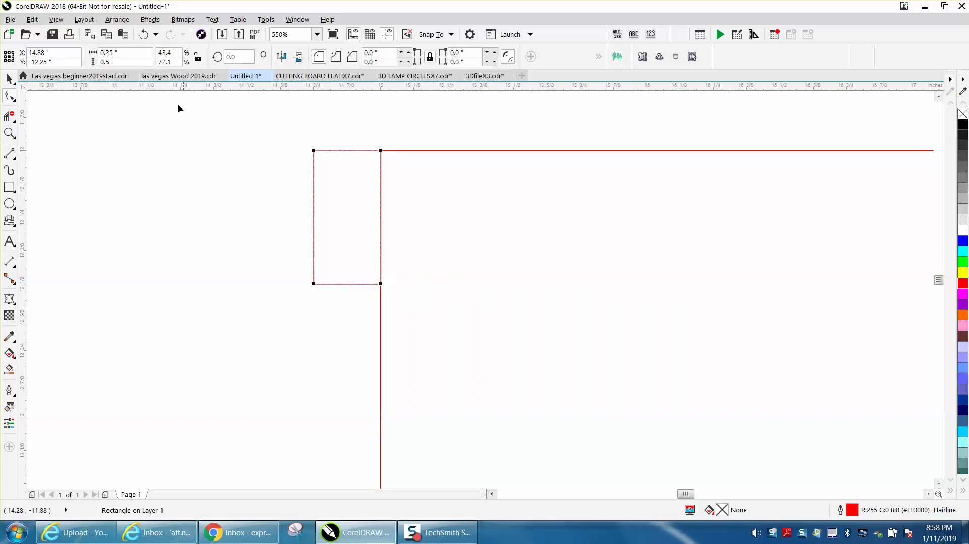
click(117, 19)
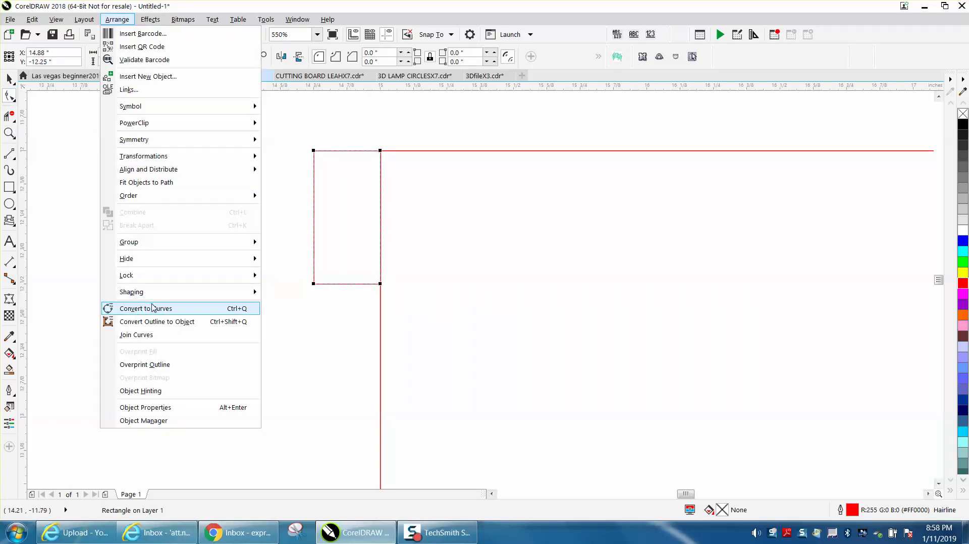
click(153, 308)
click(10, 96)
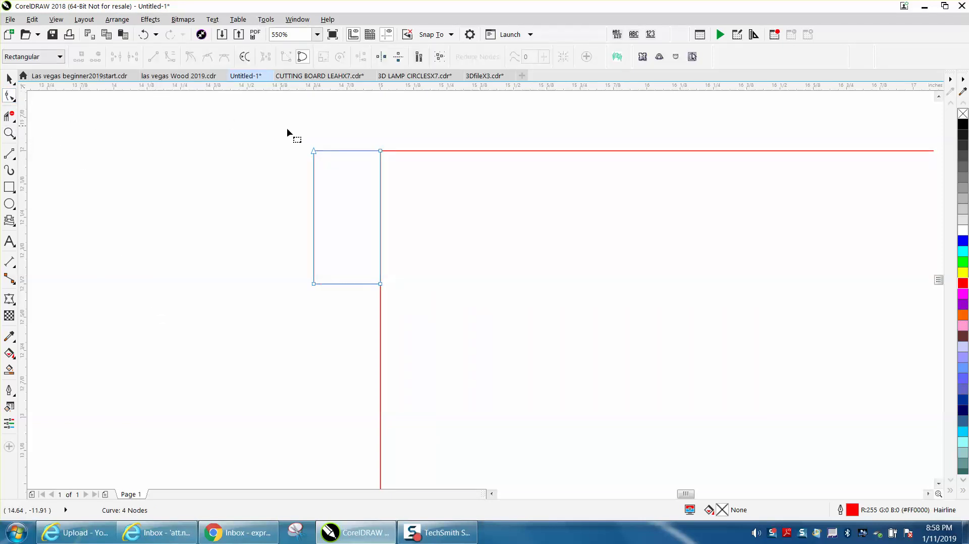
drag(331, 301, 332, 303)
right_click(317, 289)
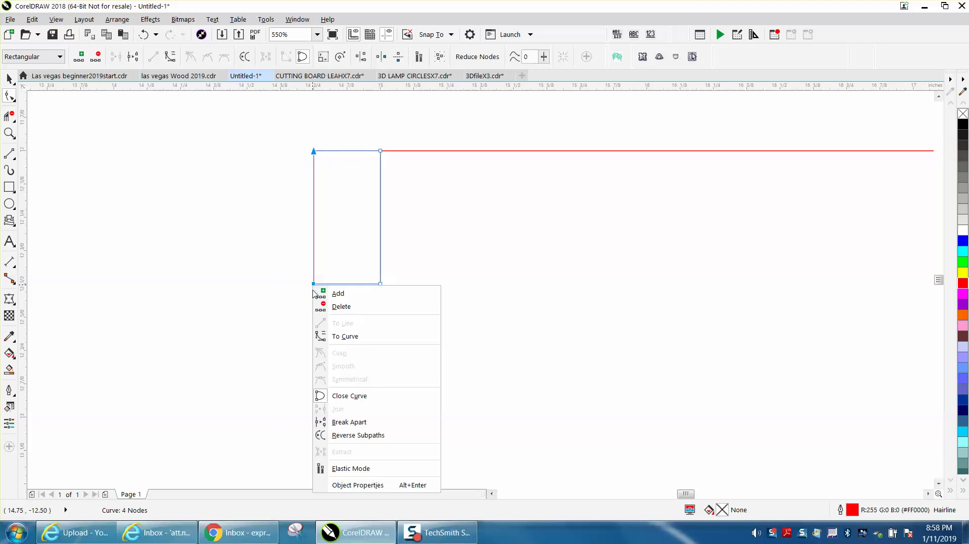
click(341, 337)
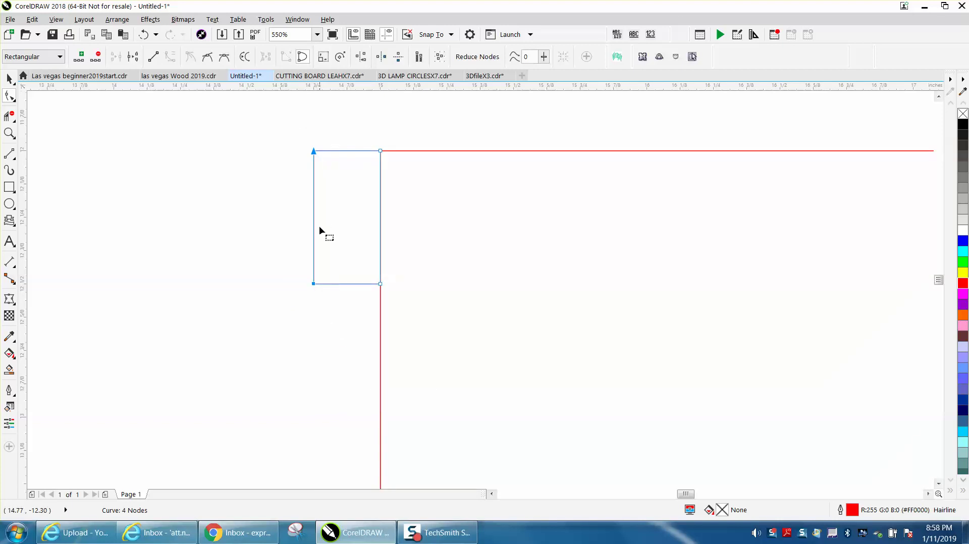
Bend the tab's left side outward and shape its handles into a smooth semicircle
drag(314, 218, 255, 217)
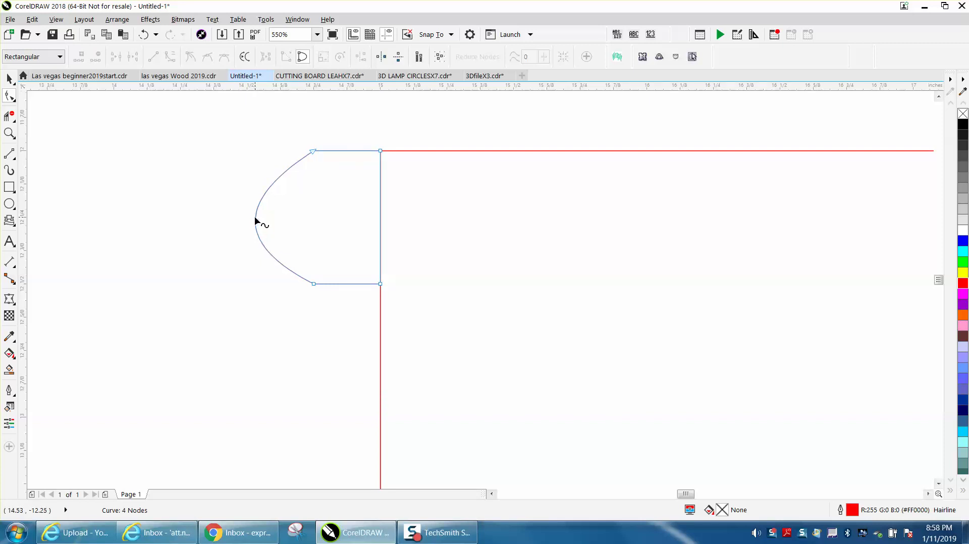
click(255, 215)
click(311, 283)
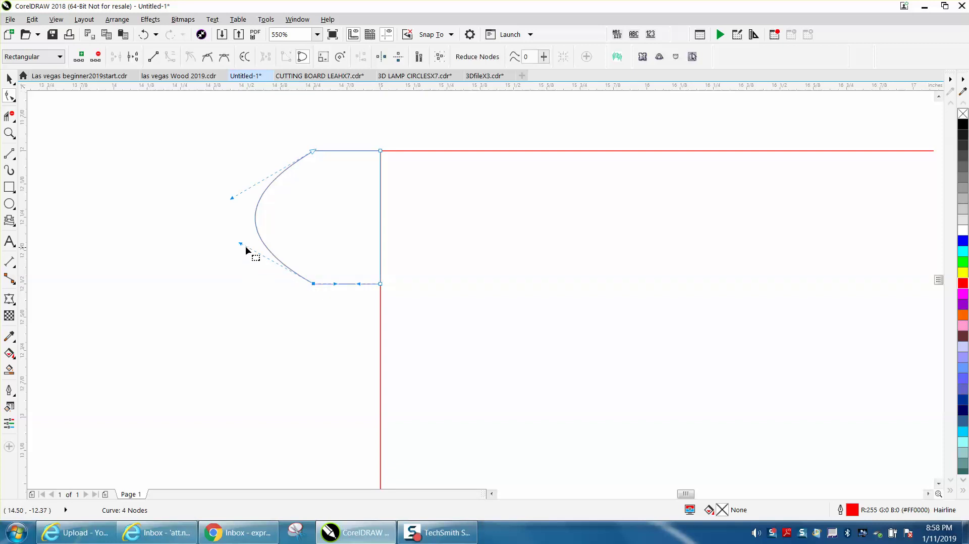
drag(242, 246, 243, 258)
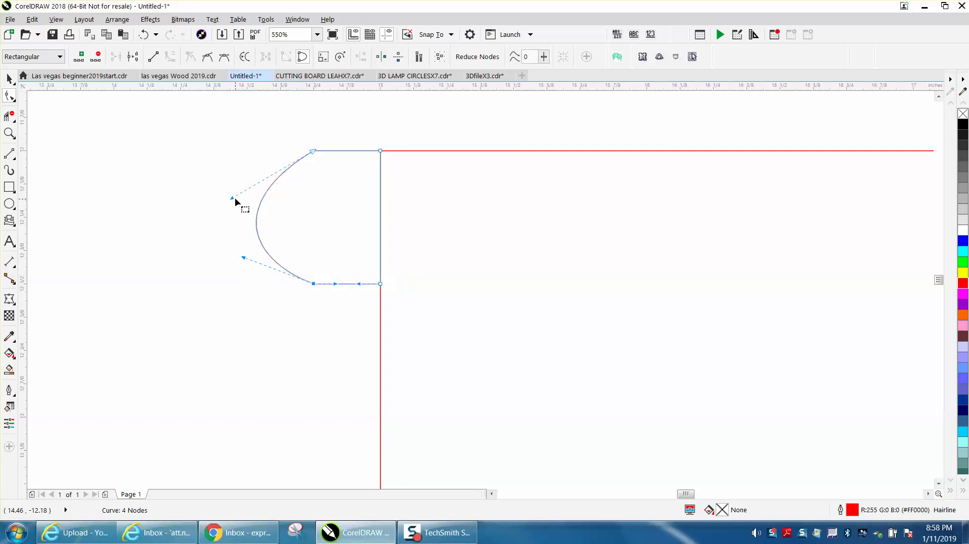
drag(233, 197, 231, 177)
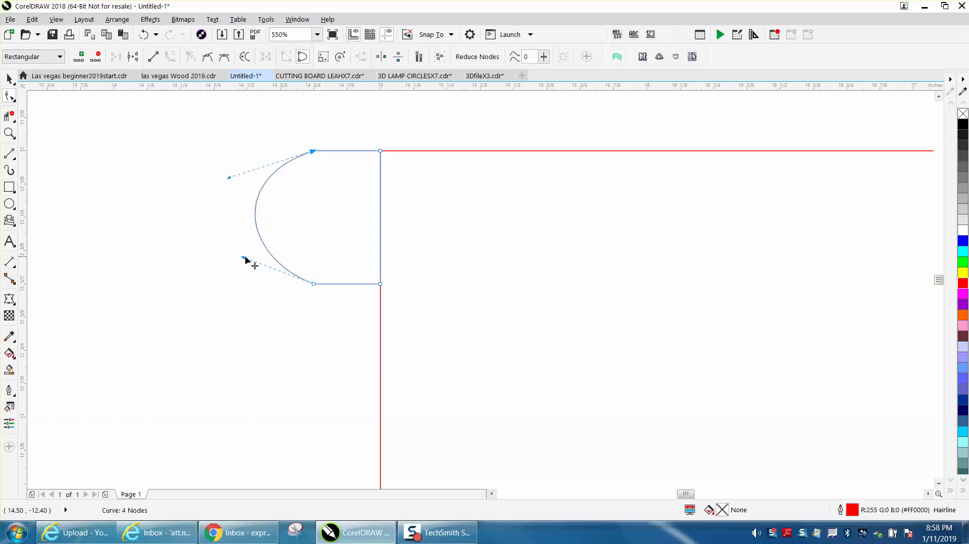
drag(243, 258, 240, 268)
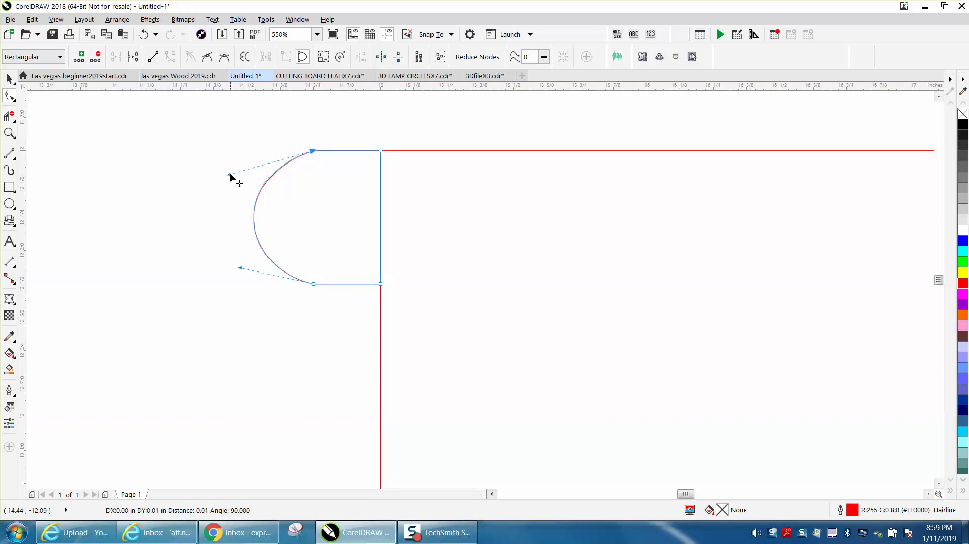
drag(230, 178, 226, 174)
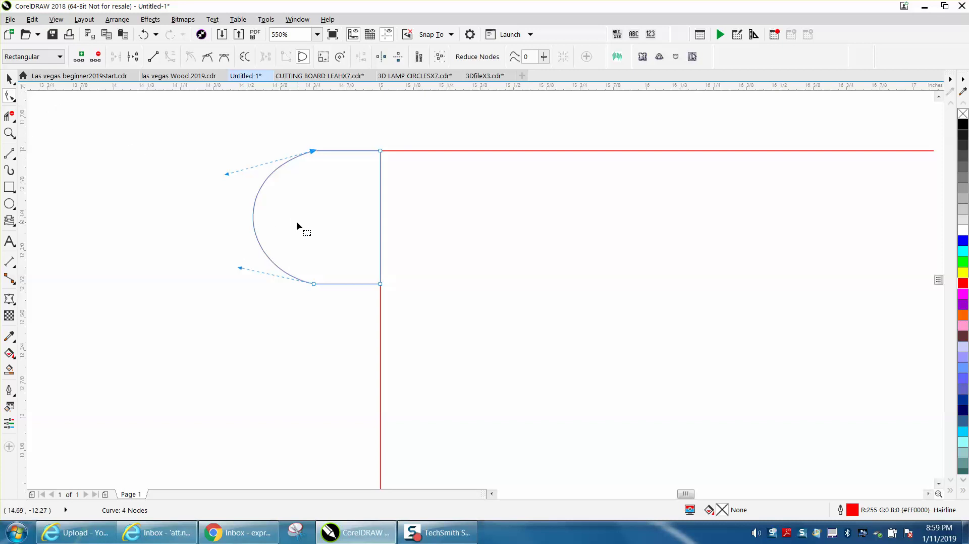
Draw a 0.2 x 0.13 inch slot rectangle left of the tab
click(9, 187)
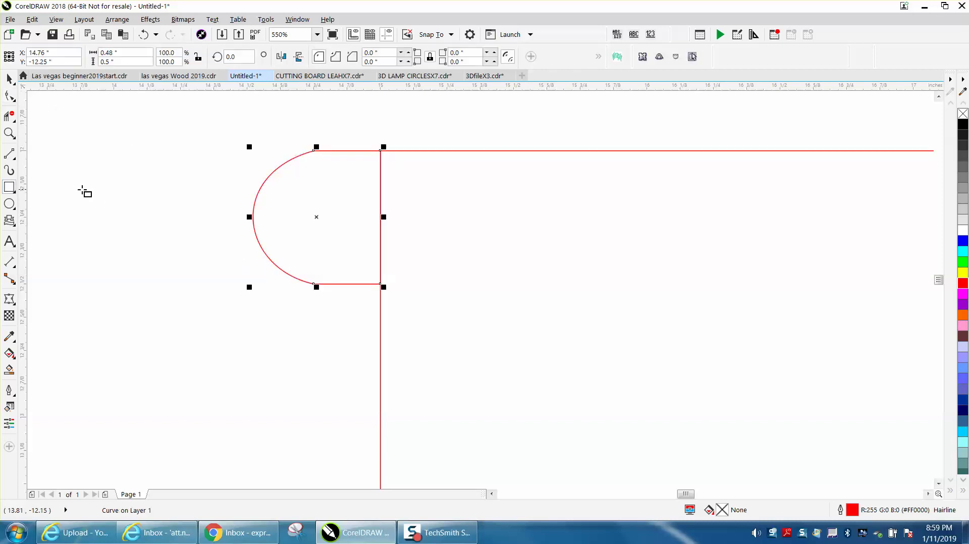
drag(86, 194, 110, 203)
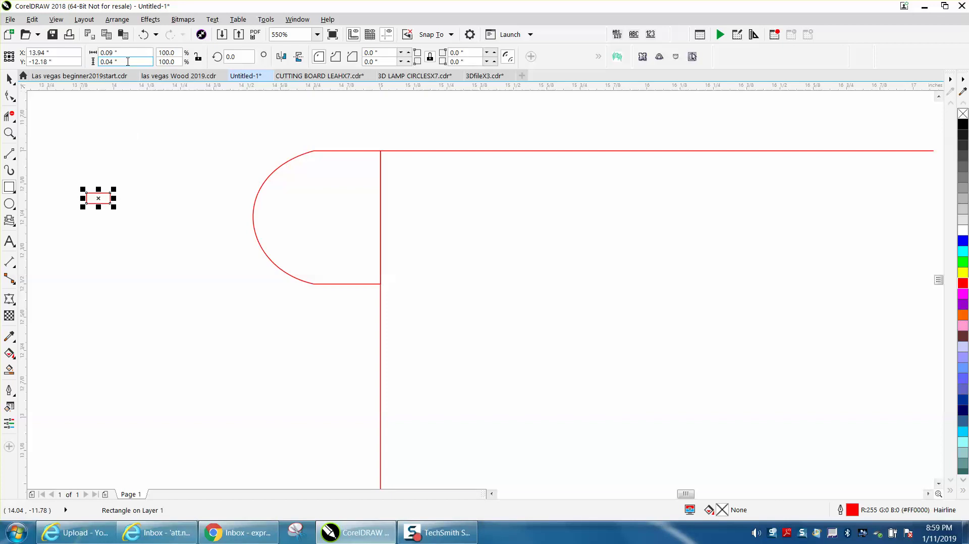
click(100, 62)
text(13)
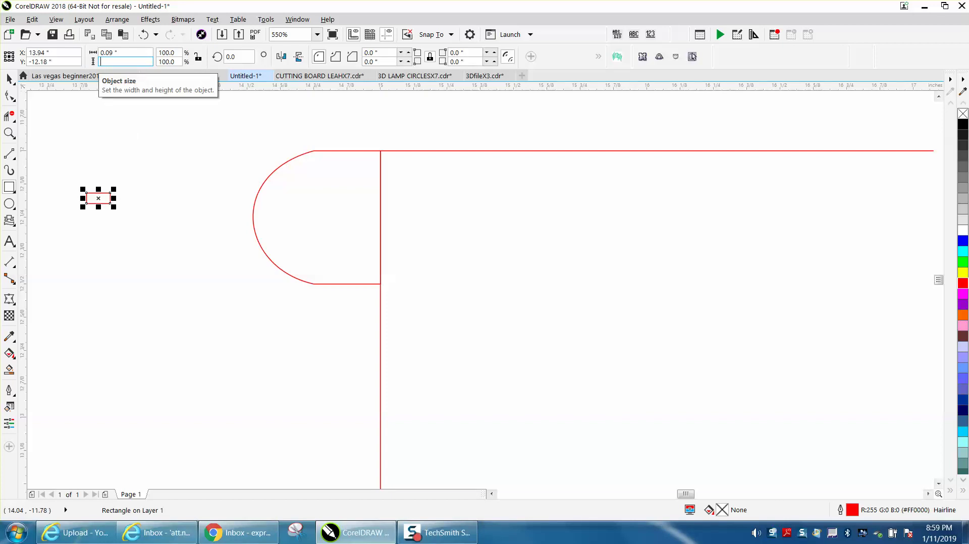
key(Return)
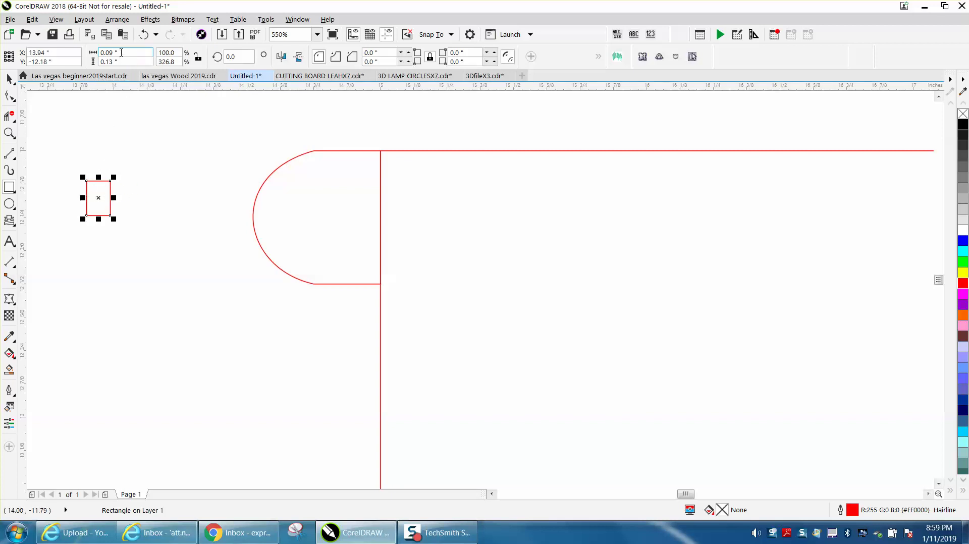
double_click(104, 53)
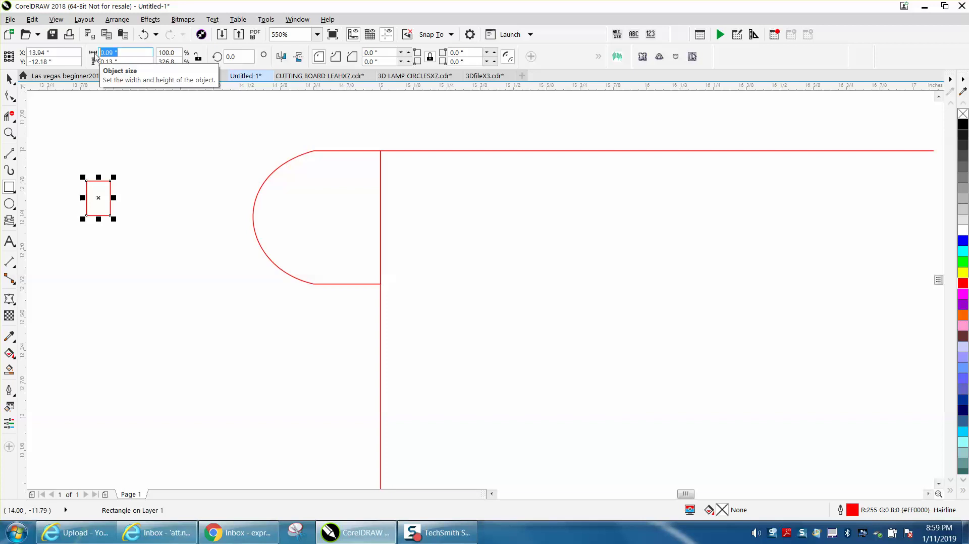
text(.2)
key(Return)
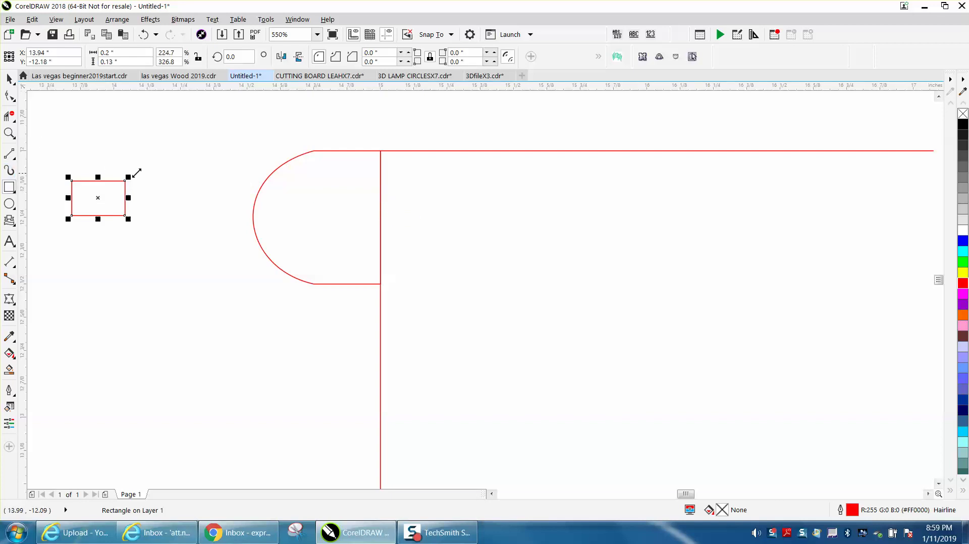
Draw a thin 0.13-inch-high rectangle and move it onto the tab's fold line
mouse_move(155, 175)
mouse_down()
mouse_move(156, 222)
mouse_move(174, 226)
mouse_up()
click(103, 62)
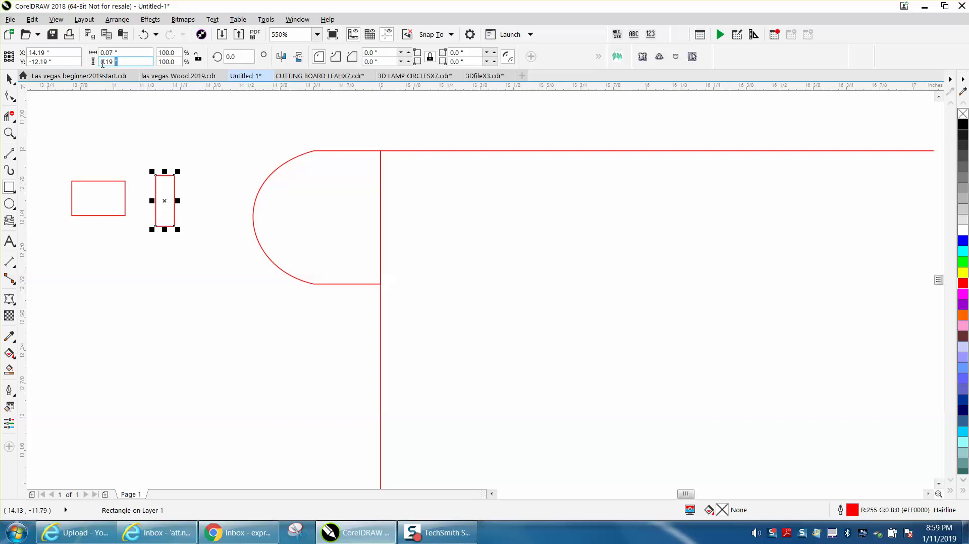
text(0.13)
key(Return)
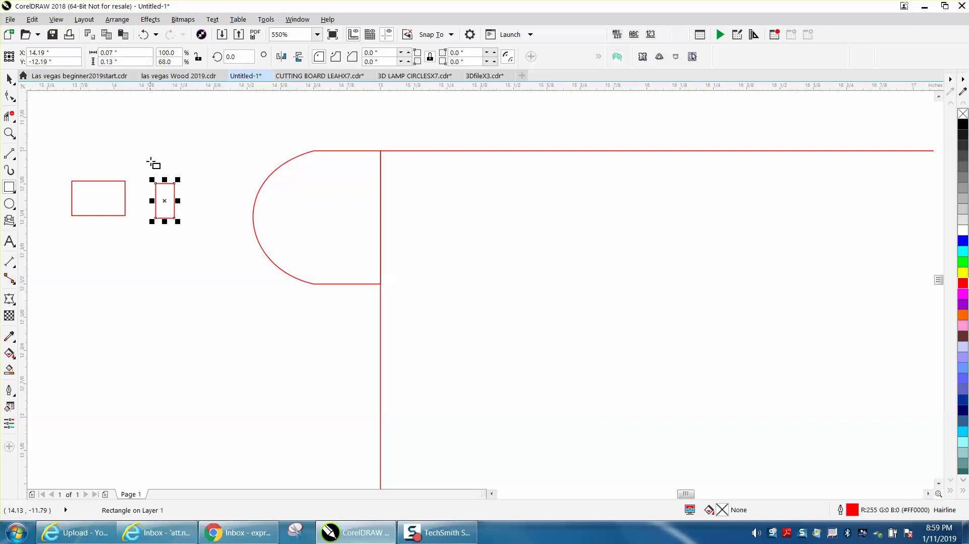
drag(165, 201, 370, 219)
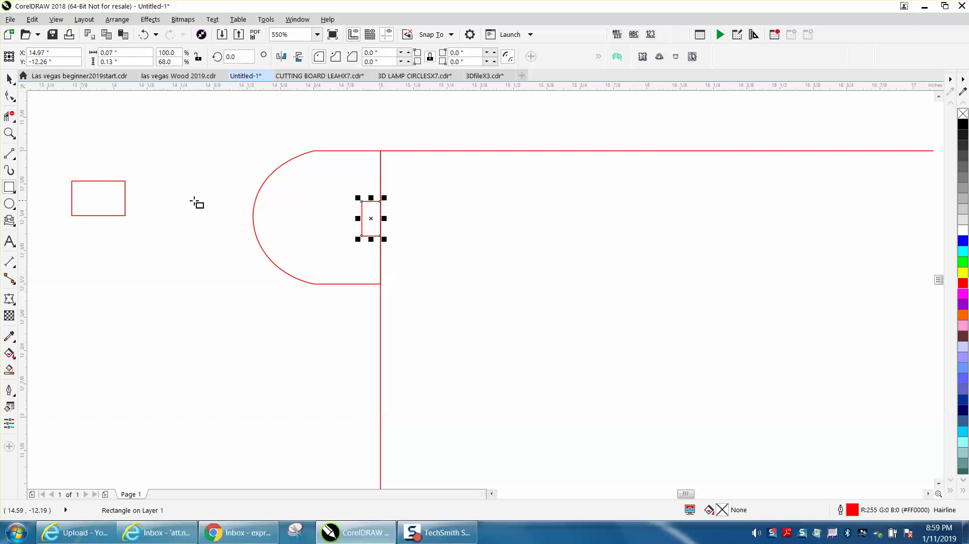
Move the thin rectangle onto the panel and the slot into the tab, undoing the misplaced edits
click(9, 78)
click(109, 182)
click(126, 194)
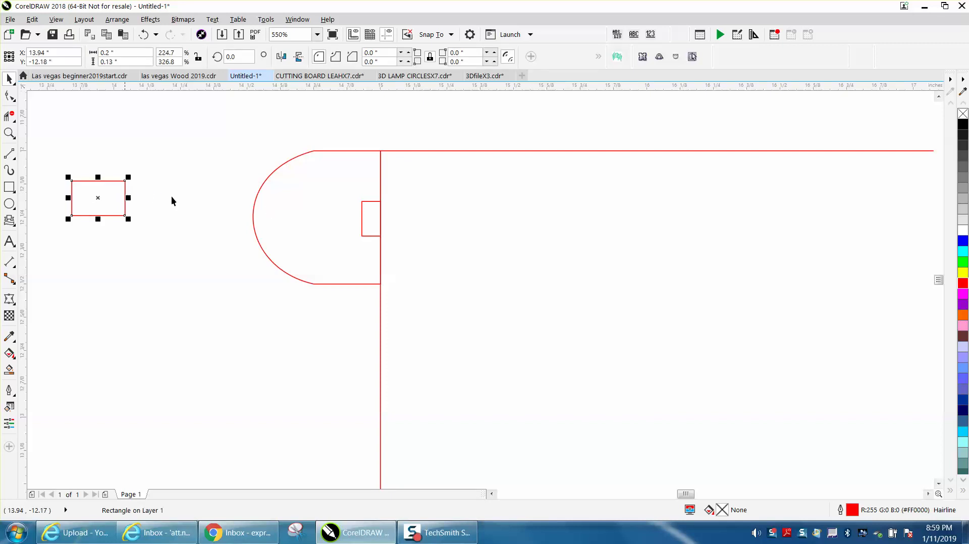
drag(361, 222, 438, 232)
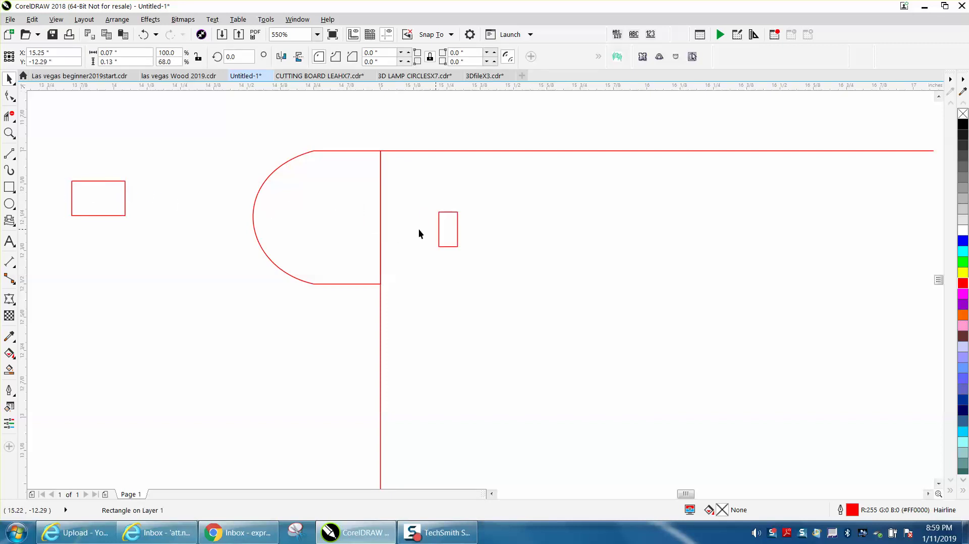
click(128, 199)
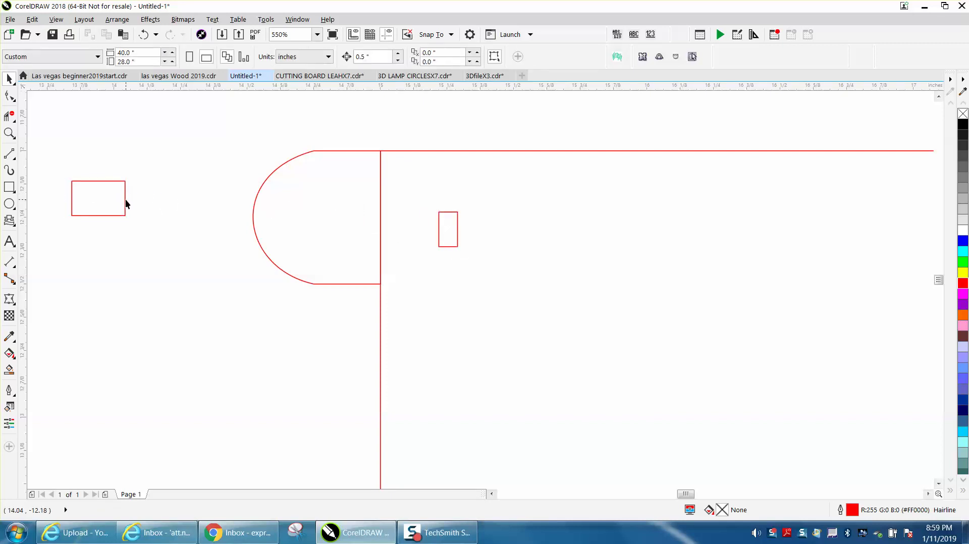
click(99, 198)
drag(101, 198, 366, 223)
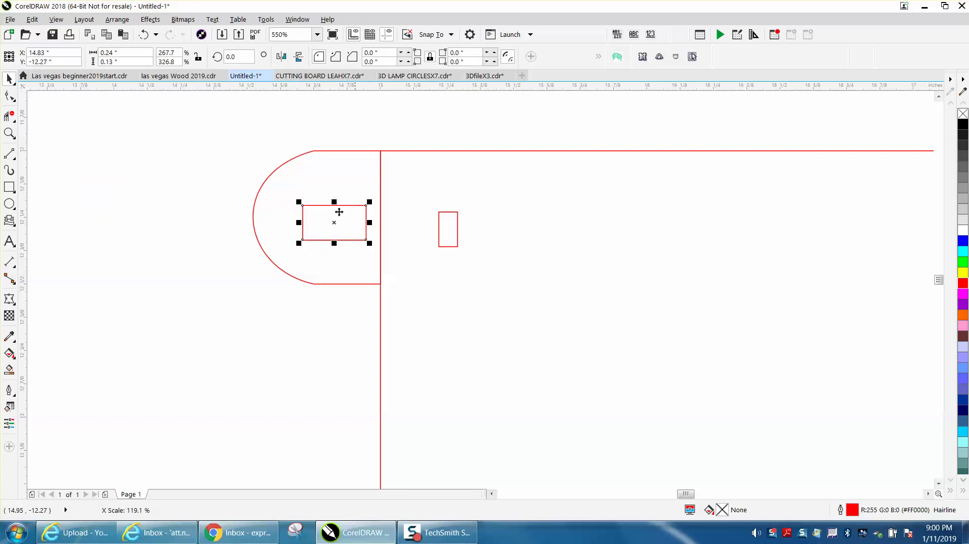
click(143, 34)
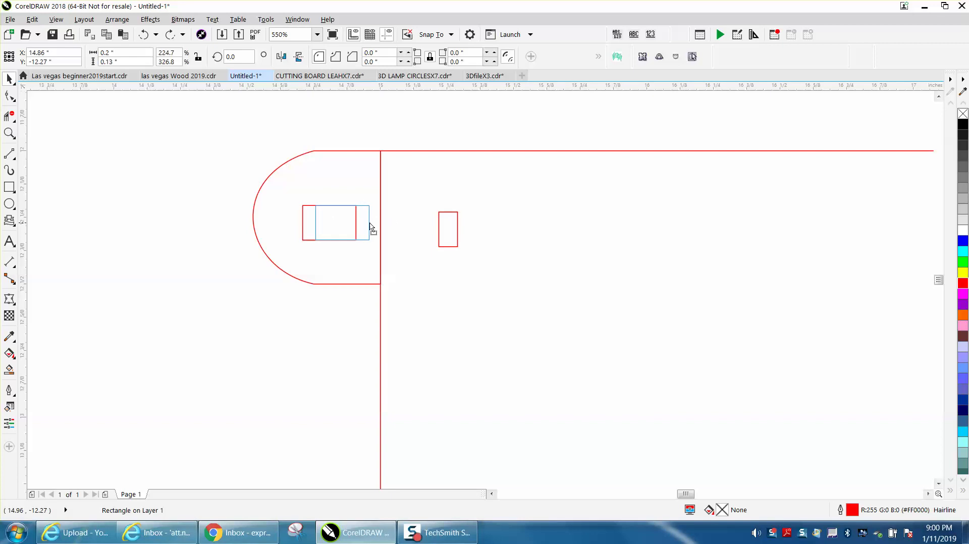
drag(369, 223, 380, 223)
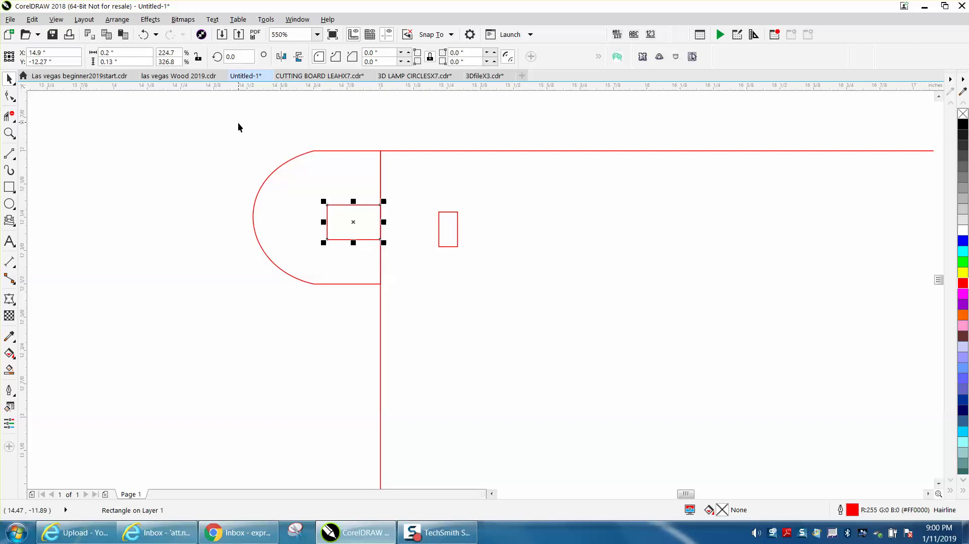
click(143, 35)
Undo the slot rectangles and the rounding until the tab is a plain rectangle again
click(143, 35)
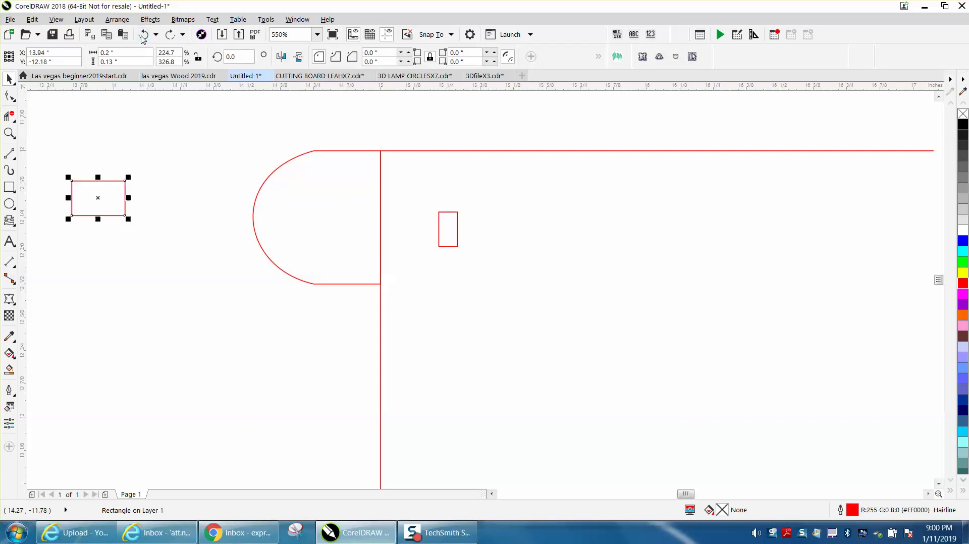
click(143, 36)
click(143, 35)
click(143, 35)
click(143, 35)
click(142, 35)
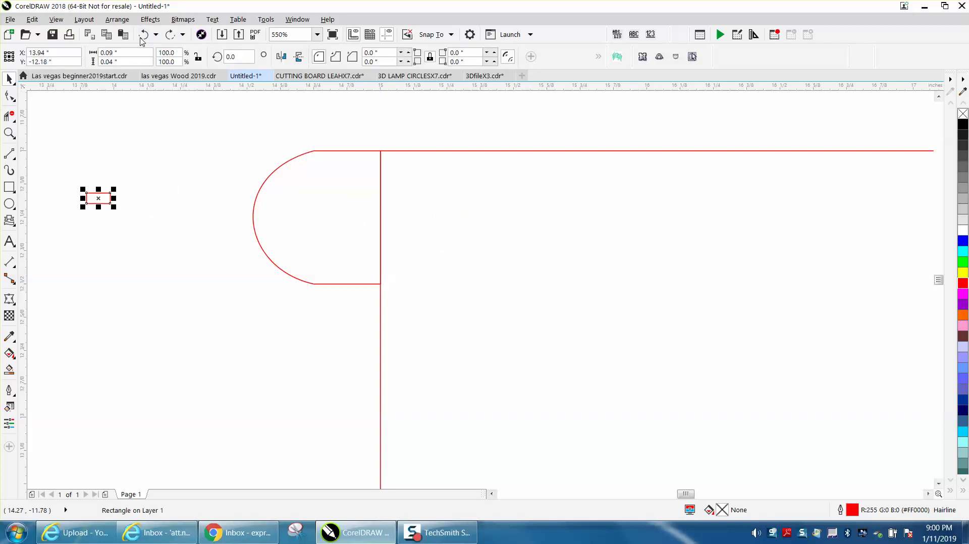
click(141, 35)
click(142, 35)
click(142, 36)
click(142, 35)
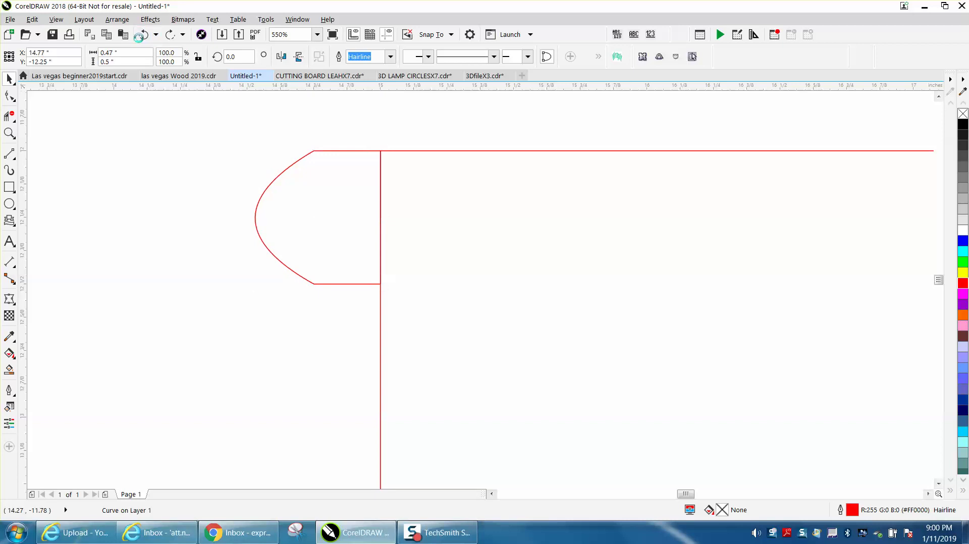
click(142, 35)
click(142, 35)
click(142, 35)
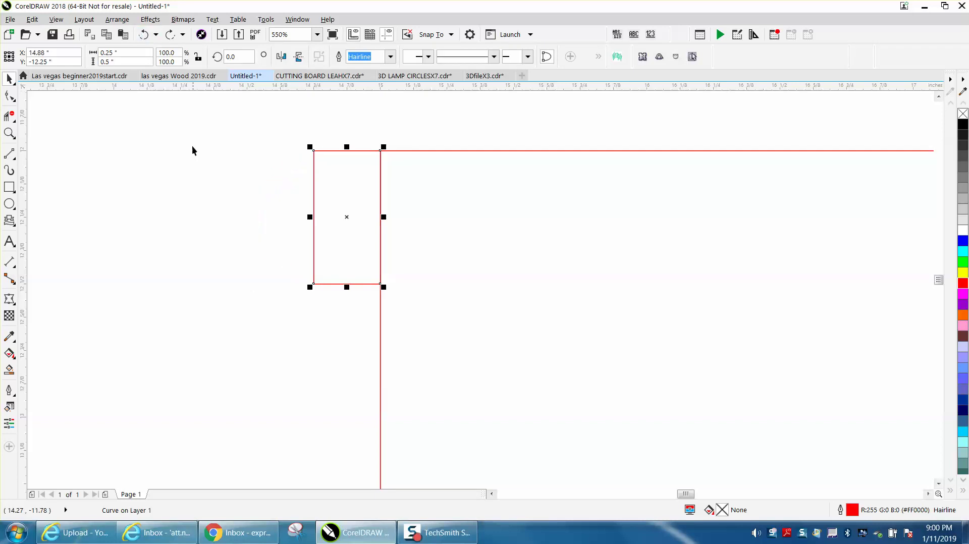
Draw a 0.25 x 0.13 inch rectangle and snap it to the tab's centre
click(9, 186)
drag(136, 196, 170, 217)
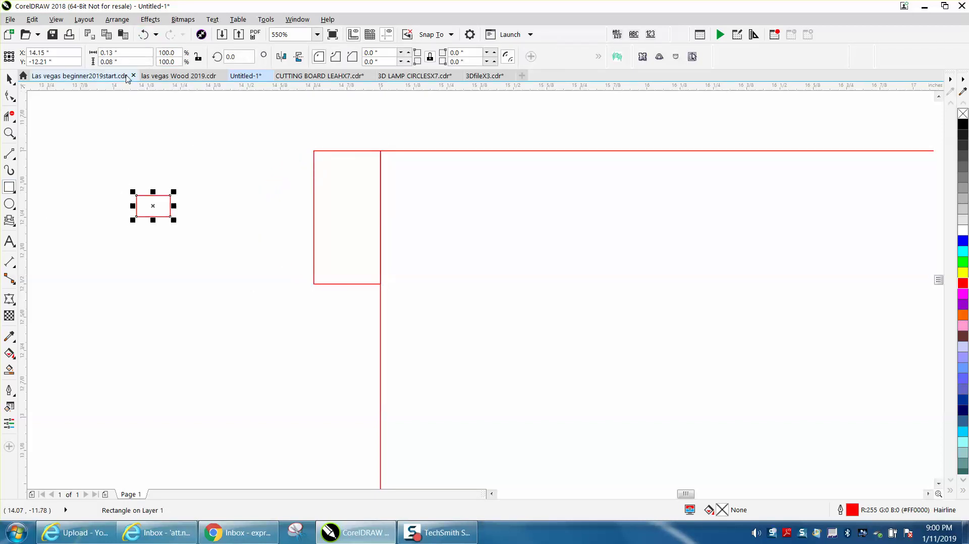
drag(118, 62, 102, 61)
text(.13)
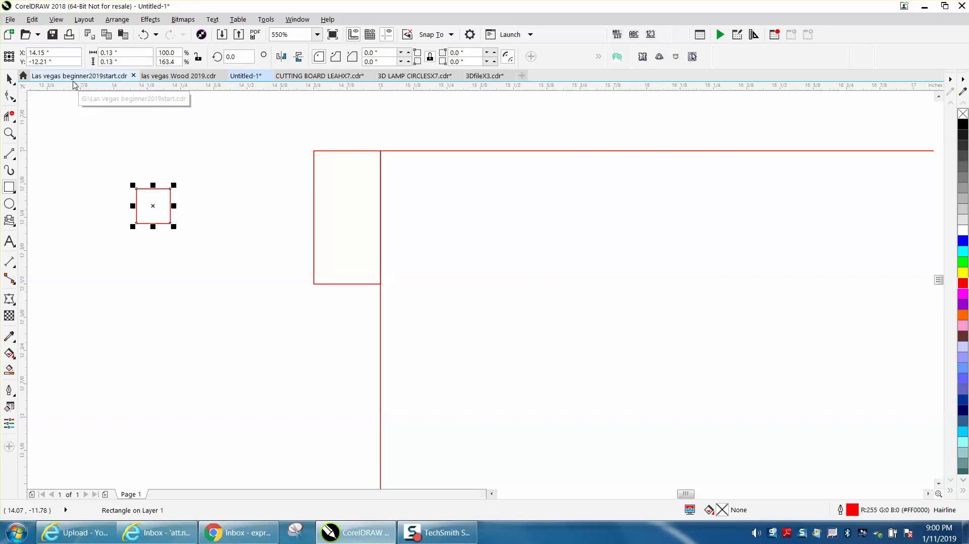
key(Return)
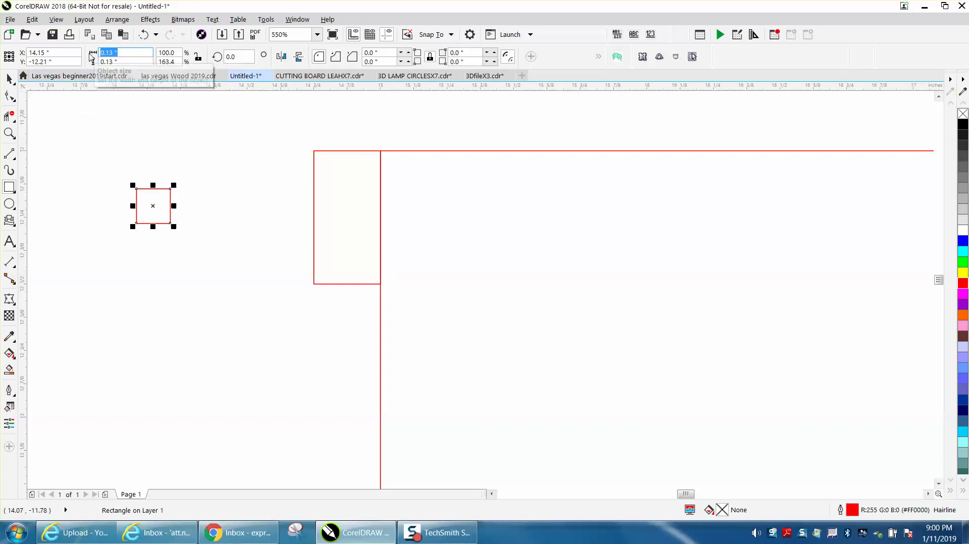
text(.25)
key(Return)
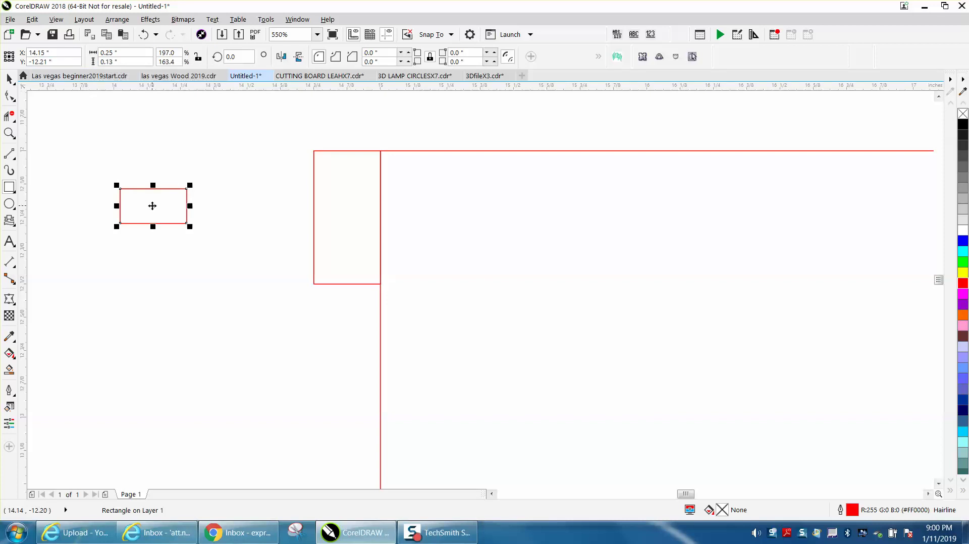
drag(152, 206, 347, 217)
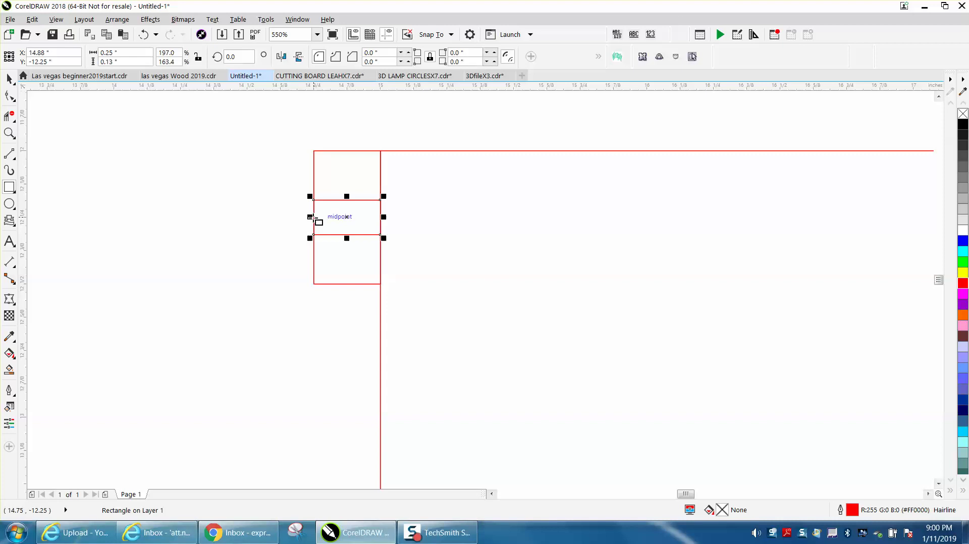
drag(310, 217, 337, 217)
Narrow the centred slot to 0.2 inch wide and select it together with the panel
key(space)
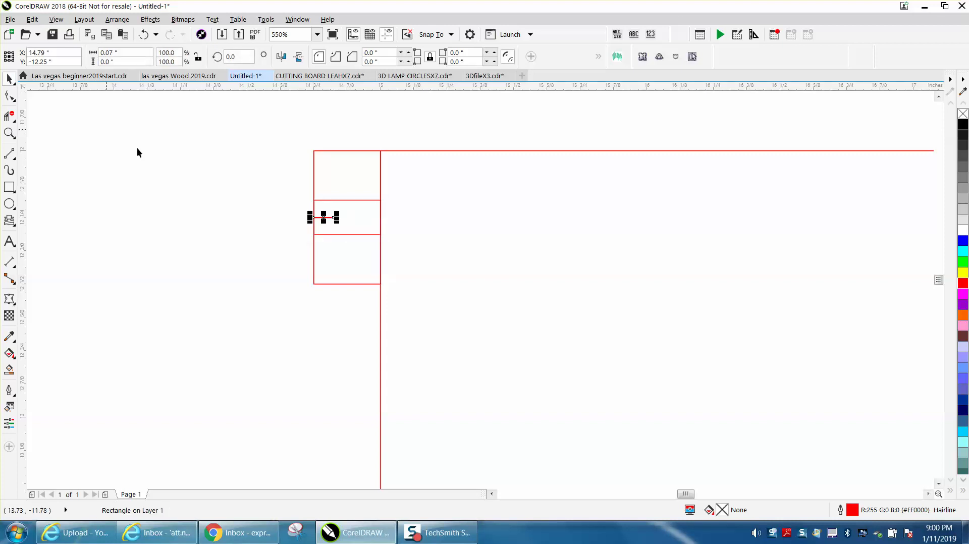
click(332, 234)
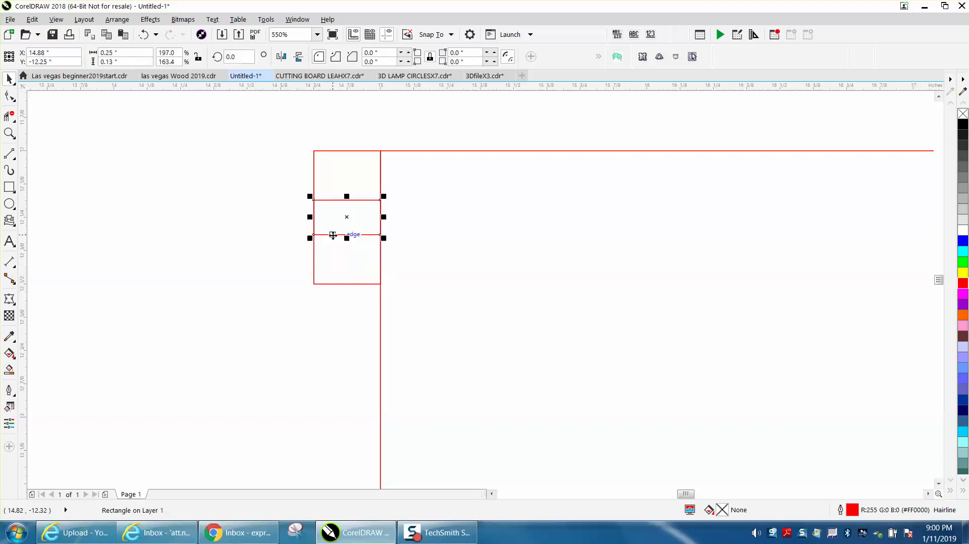
click(94, 53)
text(0.2)
key(Return)
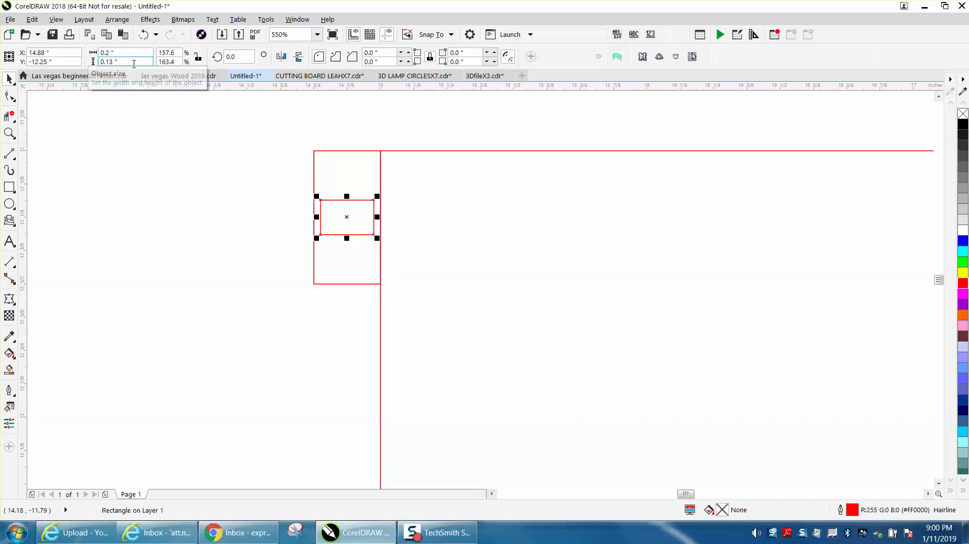
drag(295, 135, 418, 320)
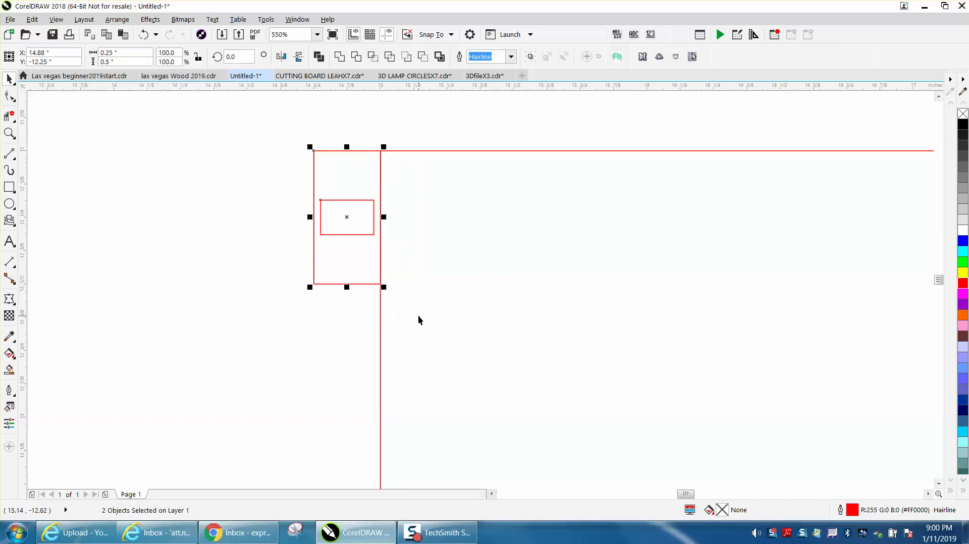
Zoom in closely and snap the 0.2 x 0.13 inch slot's right side to the tab's right edge
click(401, 241)
drag(380, 192, 375, 191)
key(z)
drag(238, 171, 469, 313)
click(144, 35)
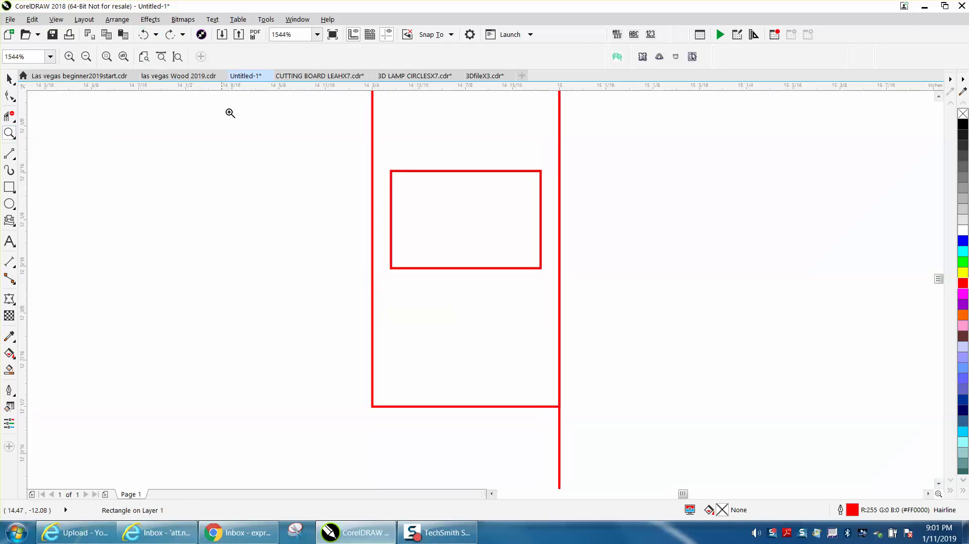
scroll(290, 210, down, 2)
click(10, 78)
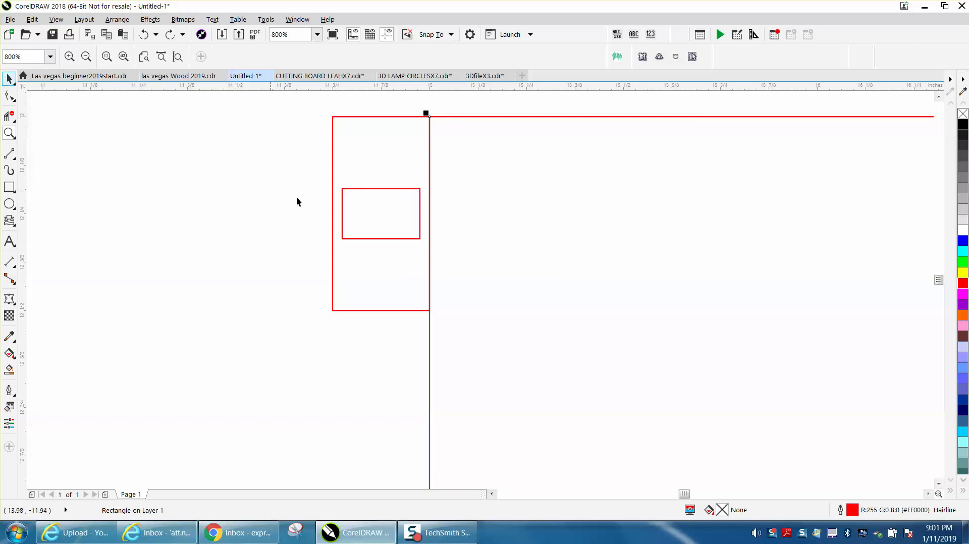
click(370, 190)
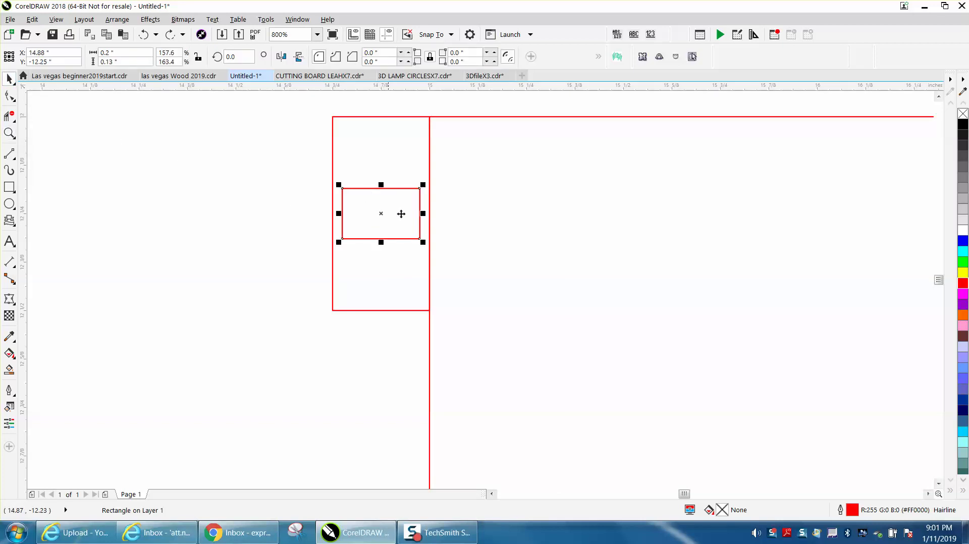
drag(423, 213, 430, 214)
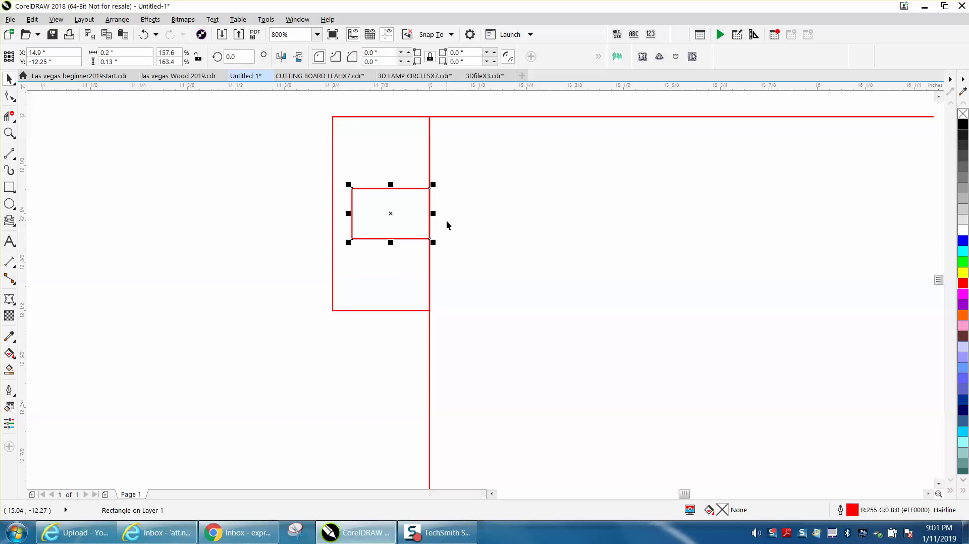
click(253, 157)
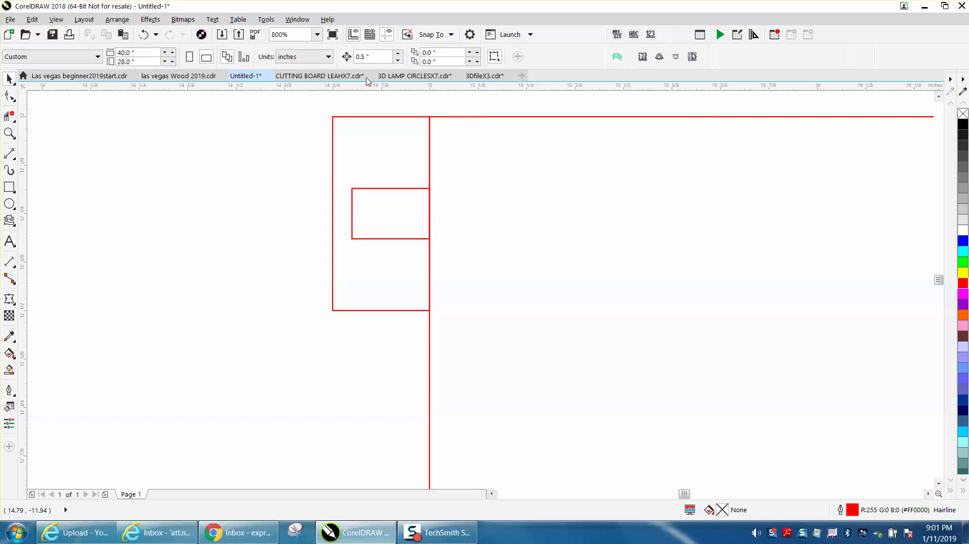
Nudge the slot rectangle 0.1 inch to the left across the tab's edge
key(BackSpace)
click(380, 188)
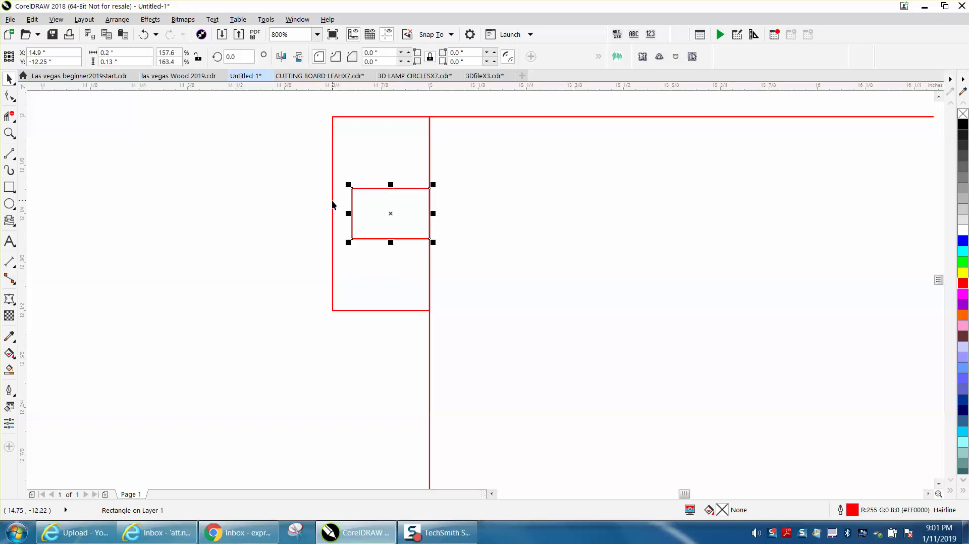
key(Left)
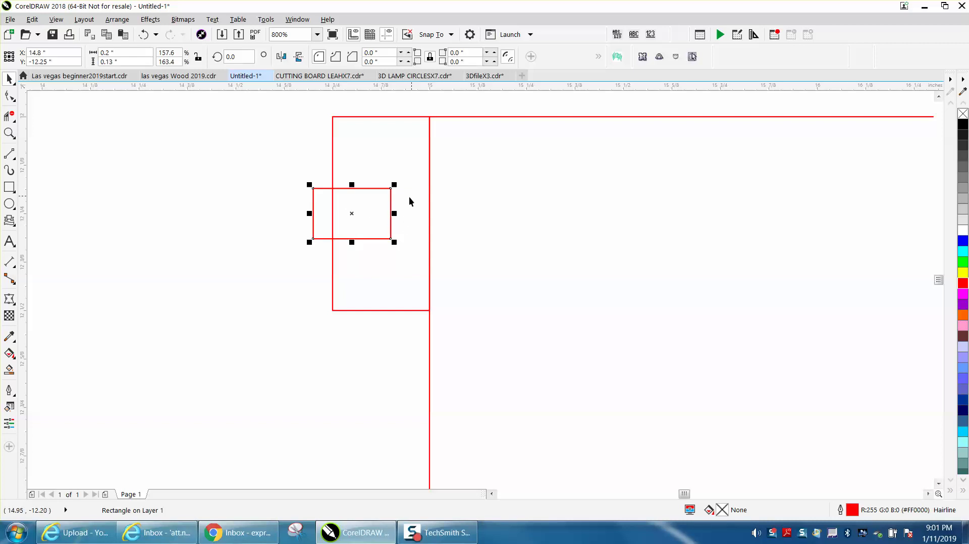
Draw a temporary 0.13-inch-high test rectangle against the panel's right edge, then delete it
click(9, 188)
drag(162, 180, 203, 228)
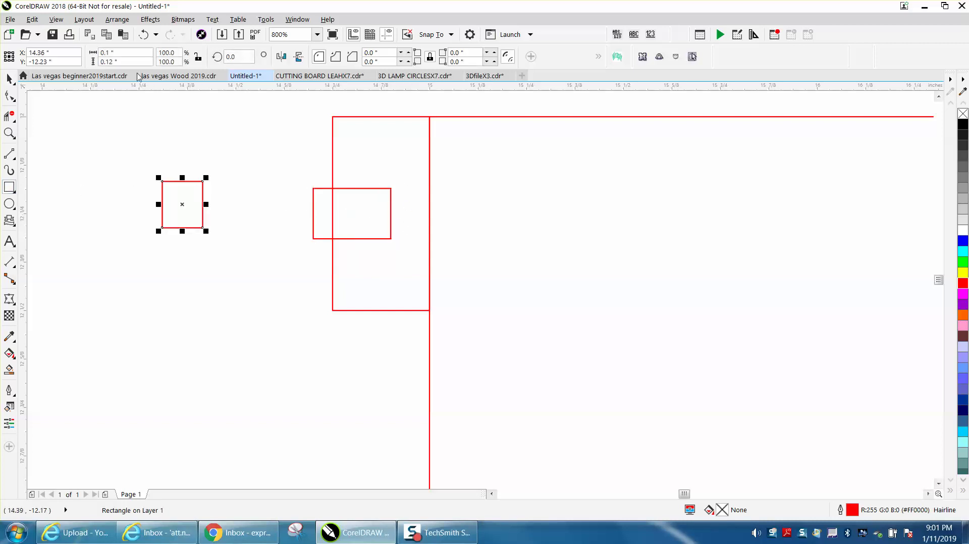
click(106, 62)
text(.13)
key(Return)
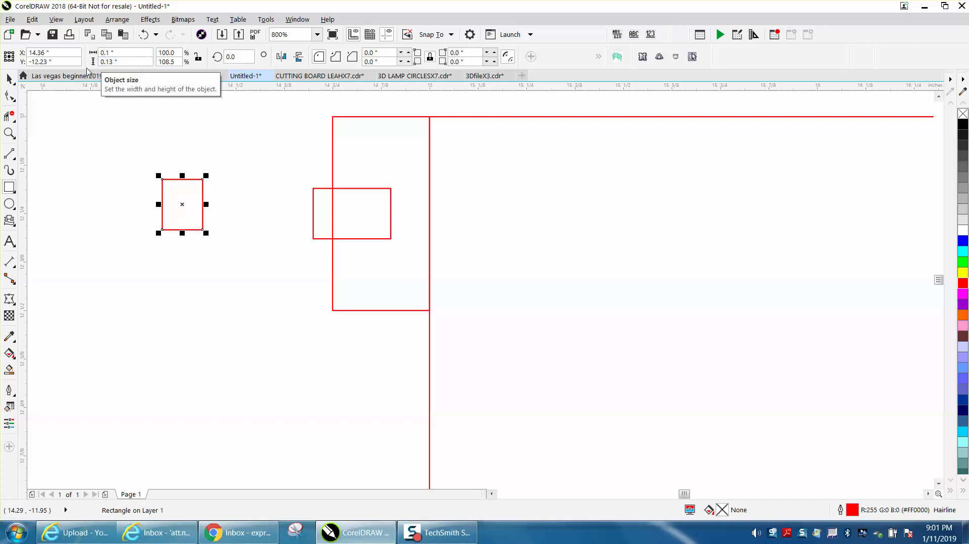
drag(187, 207, 399, 216)
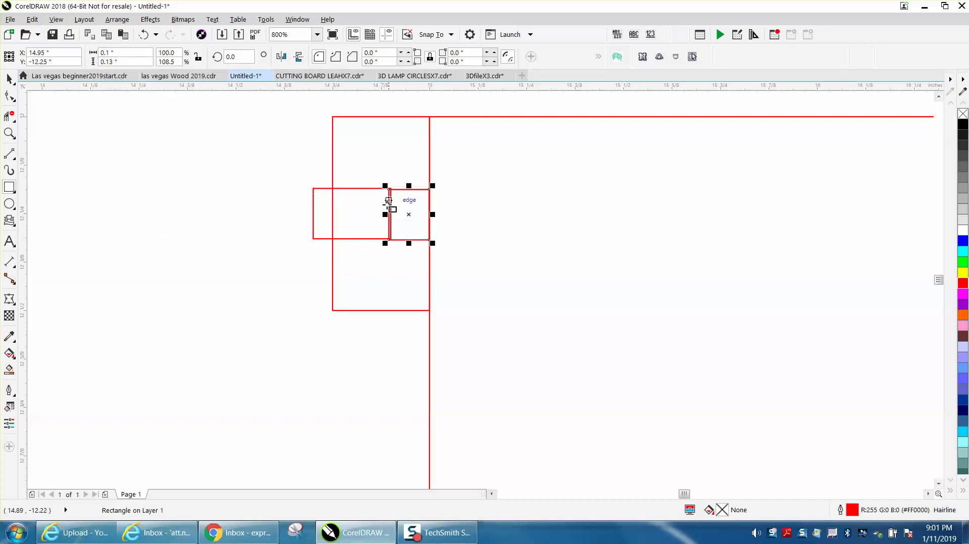
key(Delete)
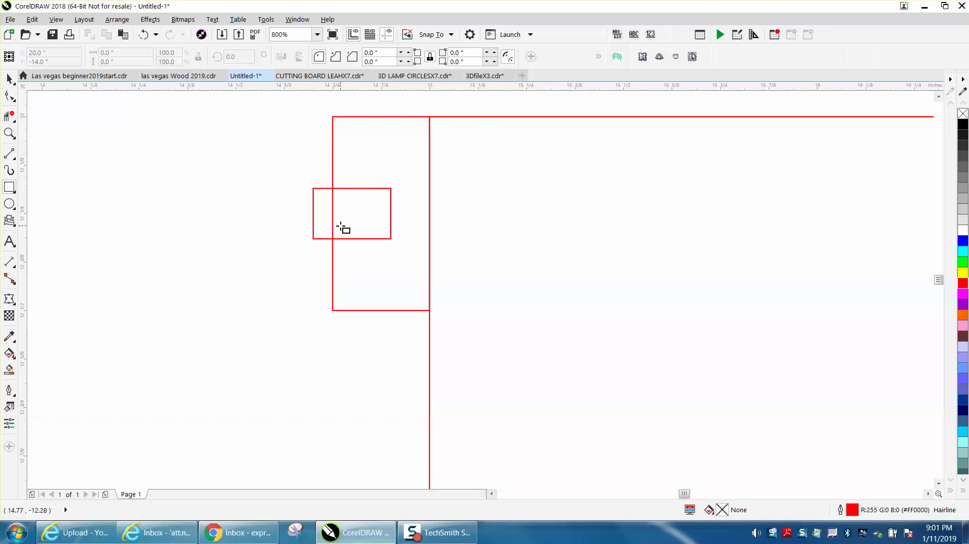
Select the nodes along the tall panel's left edge, undoing an accidental node move
click(9, 95)
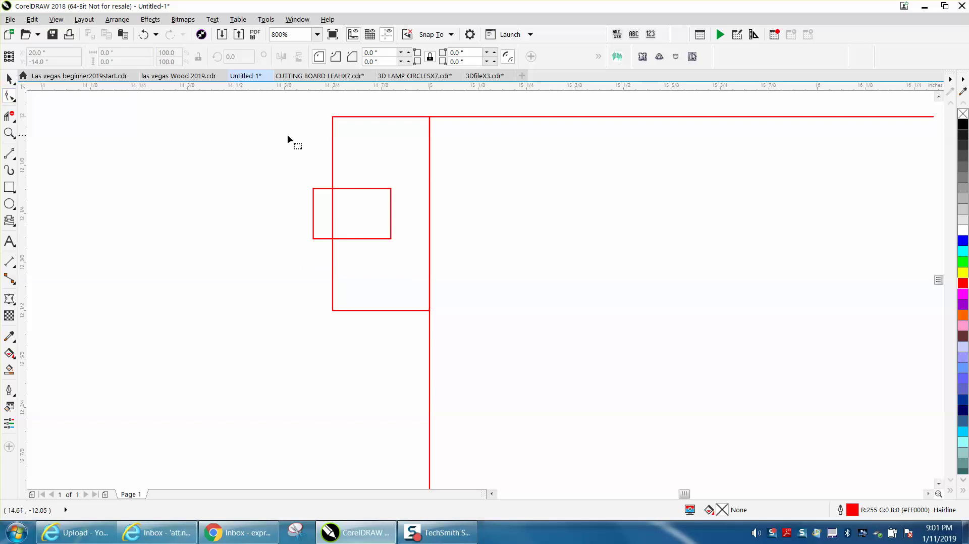
click(334, 132)
drag(319, 109, 339, 317)
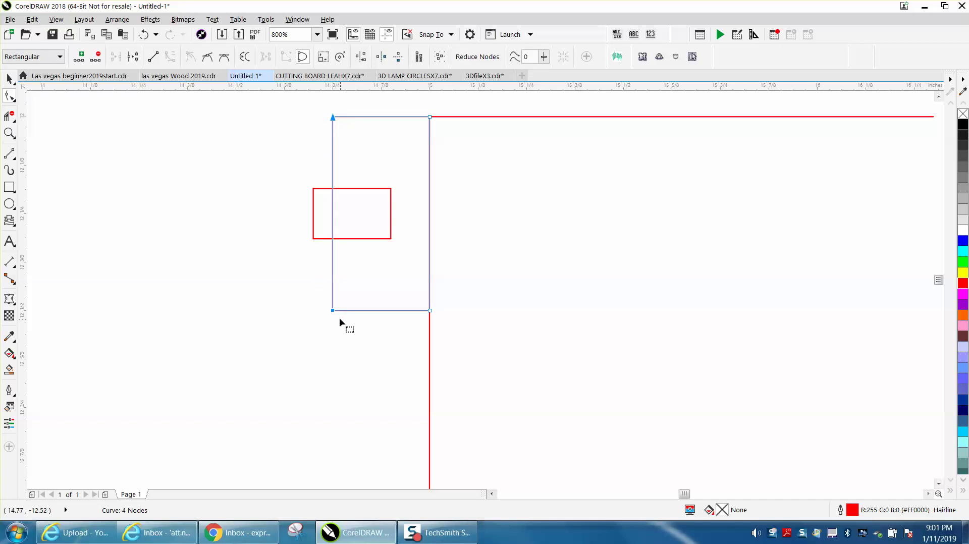
right_click(333, 311)
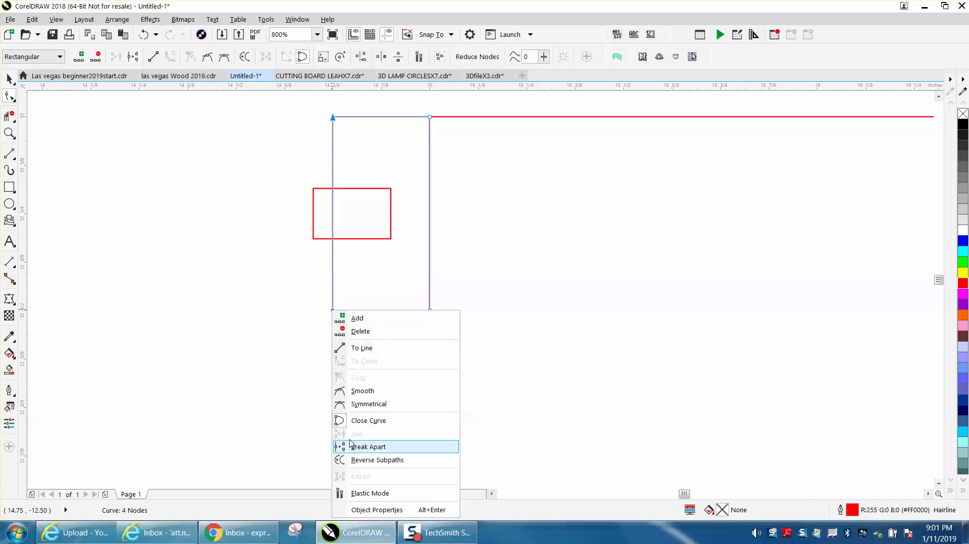
click(296, 394)
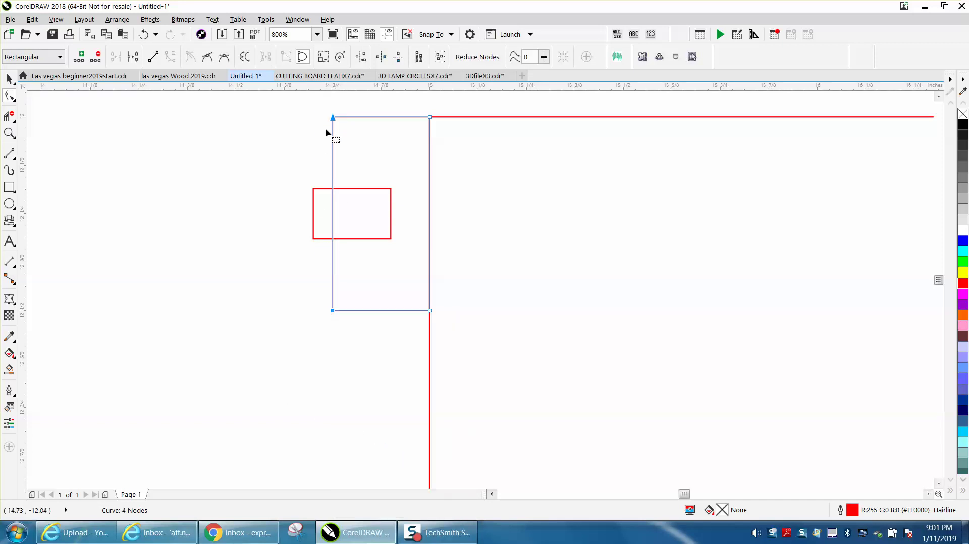
drag(332, 118, 331, 303)
click(144, 35)
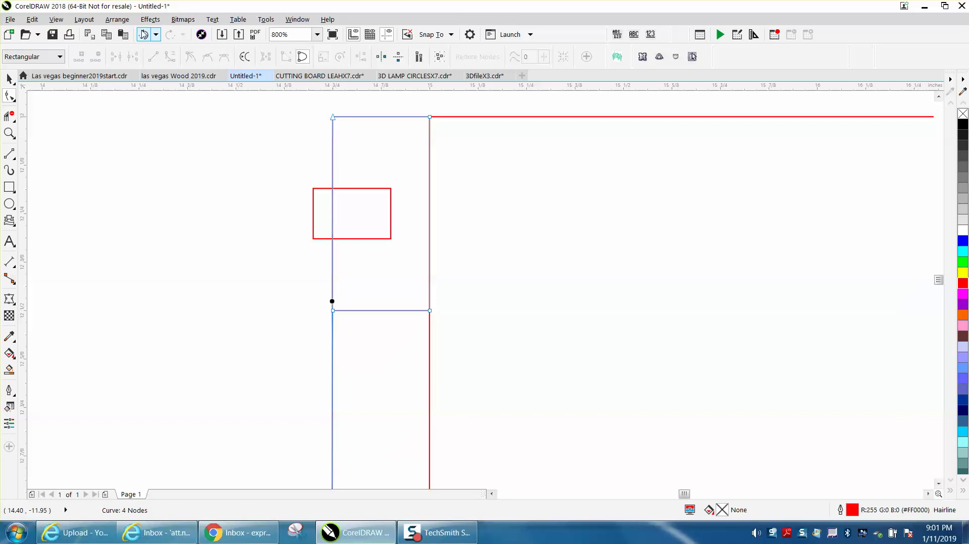
drag(332, 292, 349, 321)
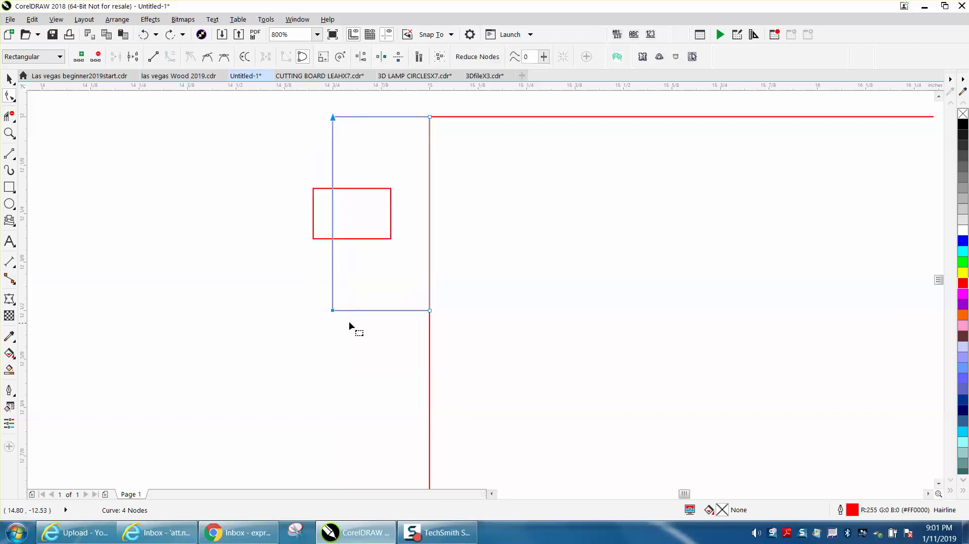
right_click(334, 314)
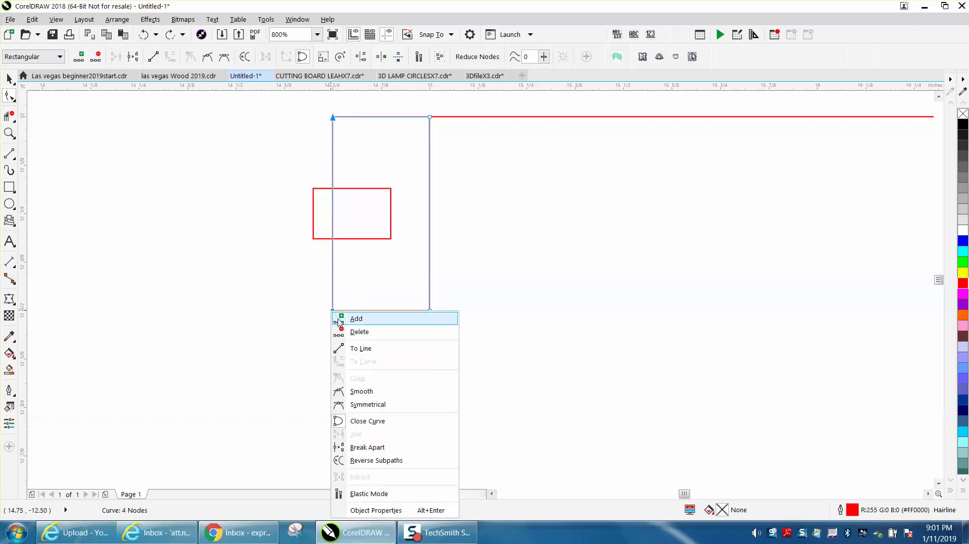
click(301, 343)
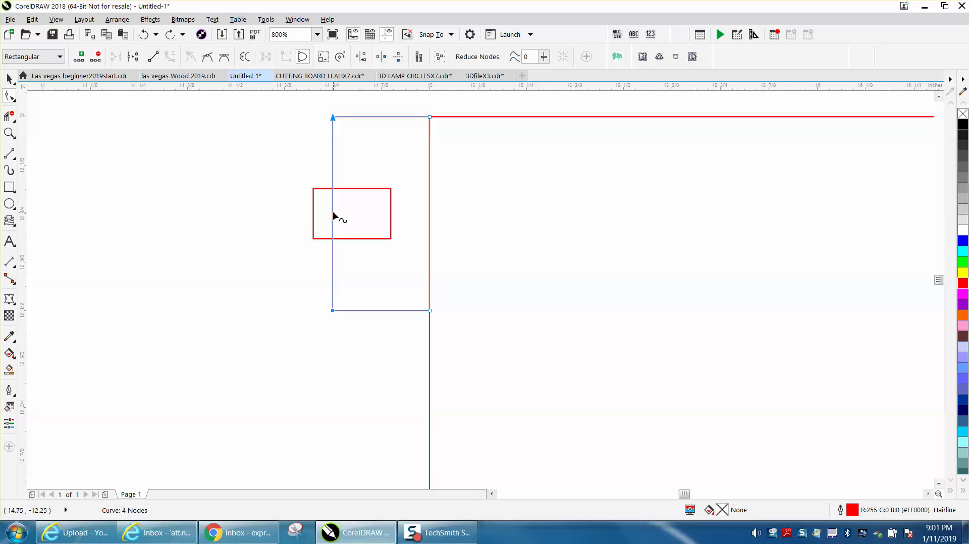
Bow the left edge outward and adjust its upper and lower handles into a rounded half-circle
drag(334, 216, 252, 216)
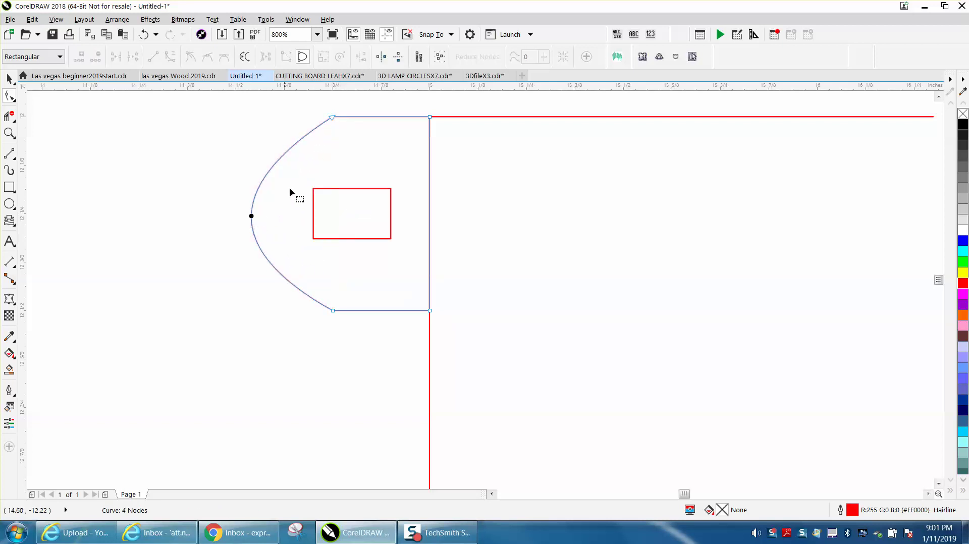
click(311, 129)
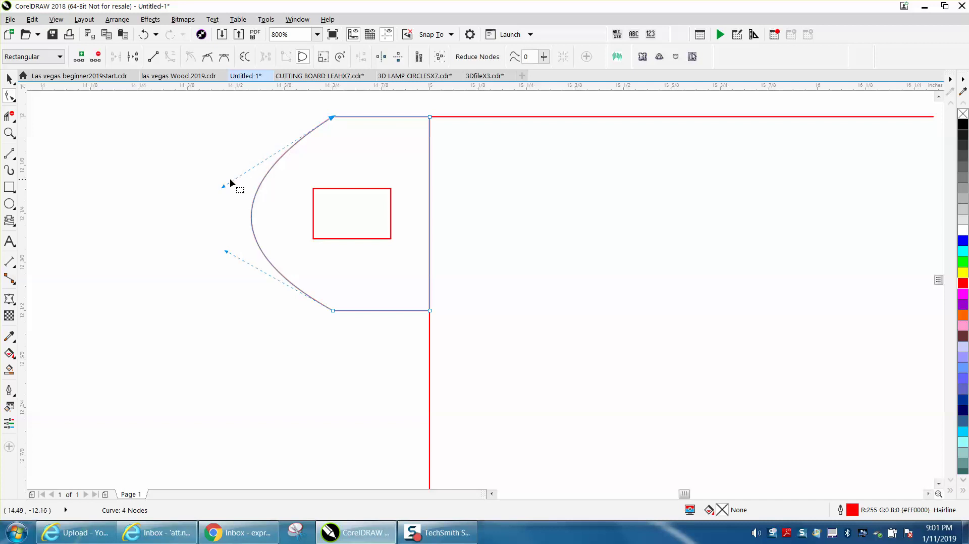
drag(223, 185, 212, 150)
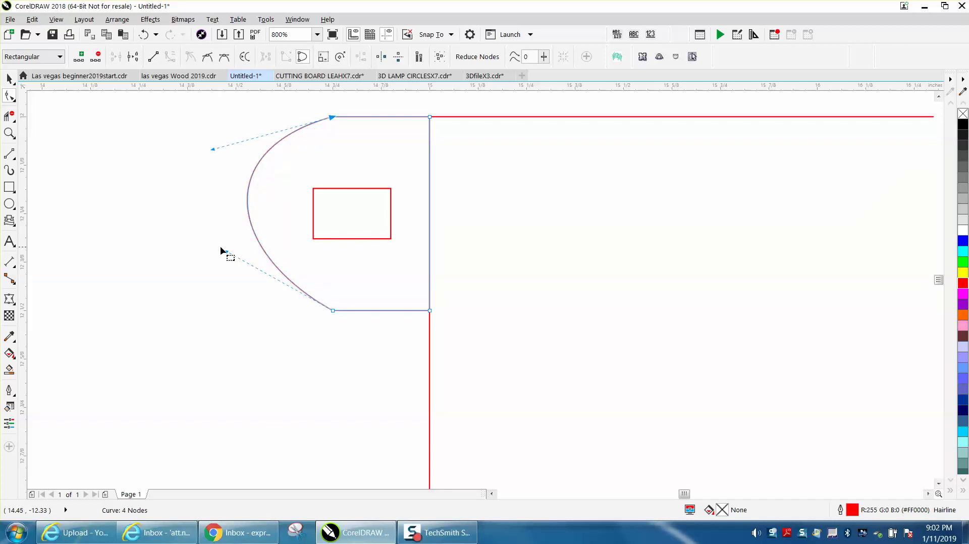
drag(227, 253, 220, 287)
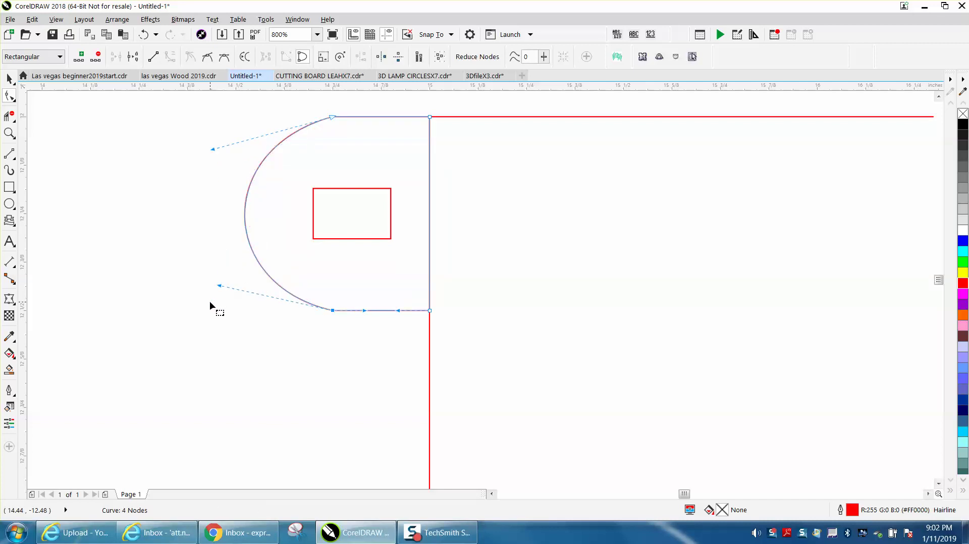
scroll(204, 295, down, 2)
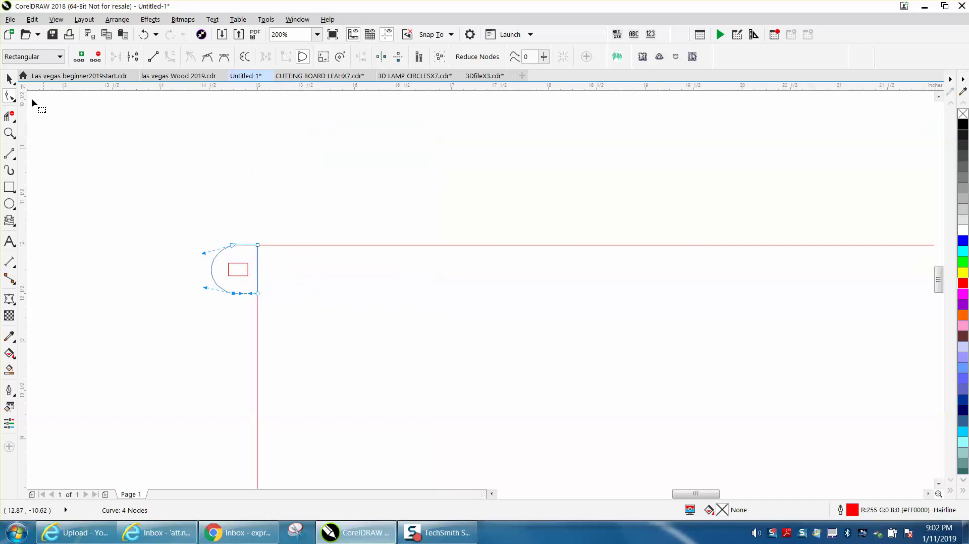
click(8, 79)
scroll(202, 171, down, 1)
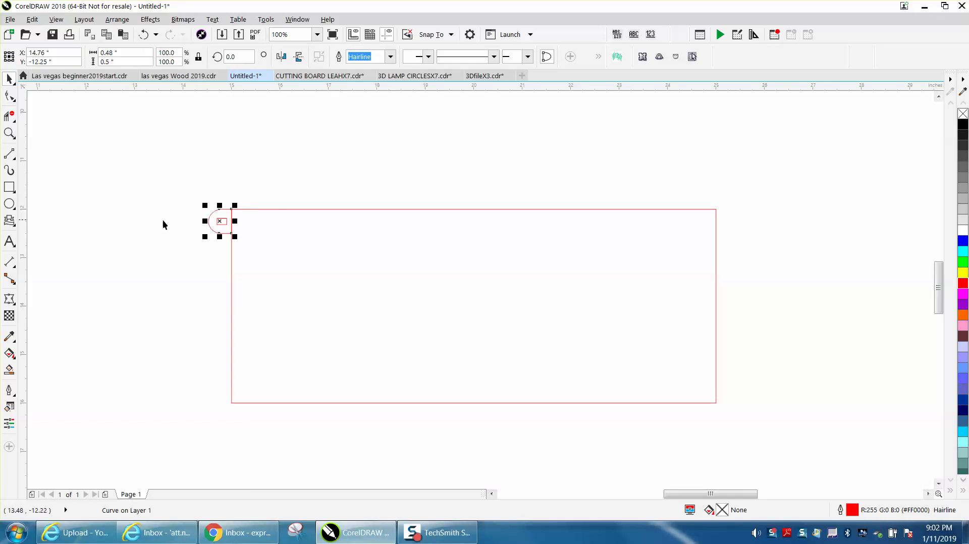
click(9, 133)
drag(180, 185, 406, 294)
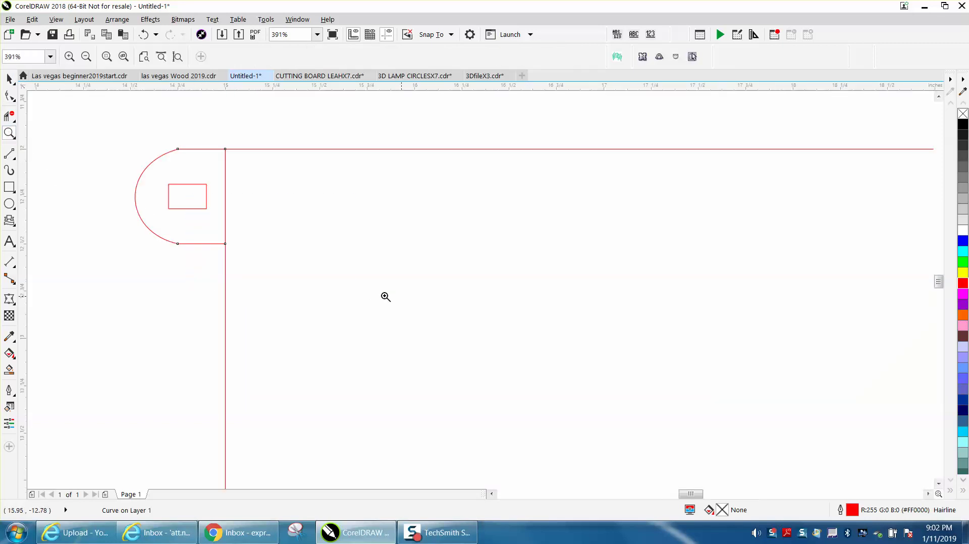
Group the rounded tab together with its slot
click(8, 79)
drag(118, 138, 134, 180)
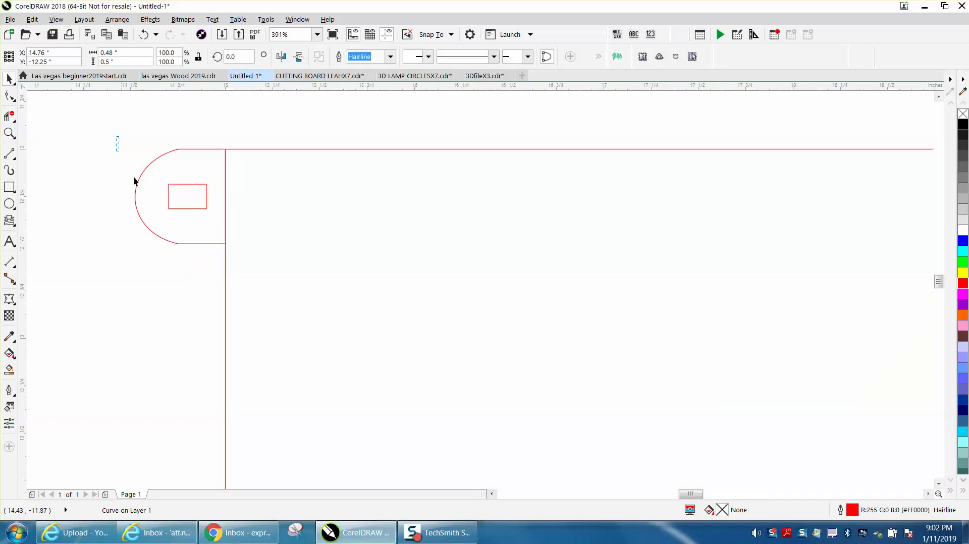
drag(278, 275, 250, 280)
key(ctrl+g)
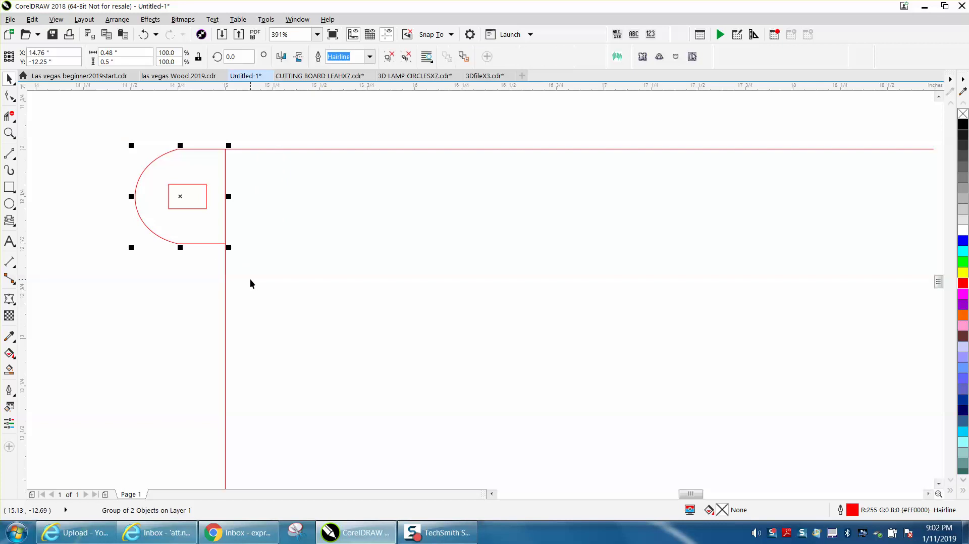
Set the nudge distance to 0.5 inch
scroll(274, 282, down, 2)
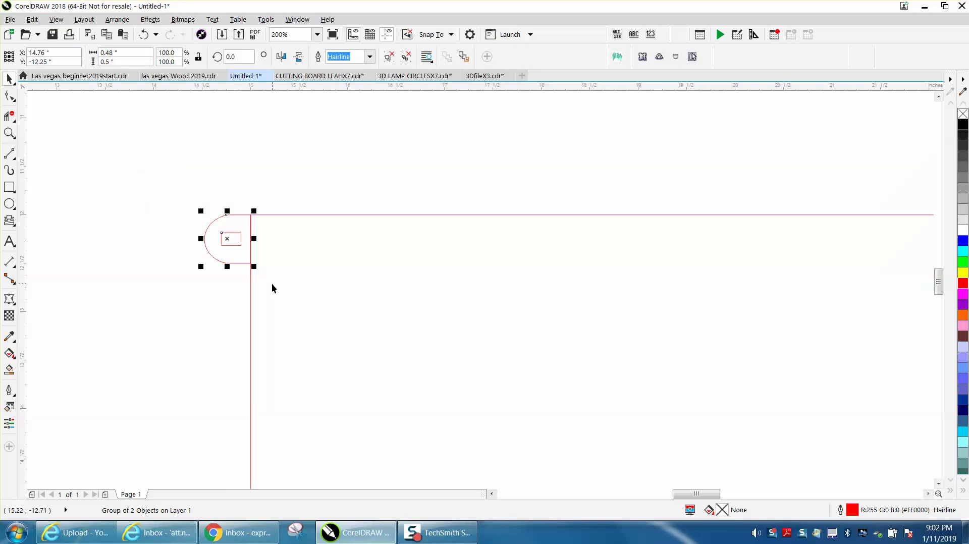
click(328, 201)
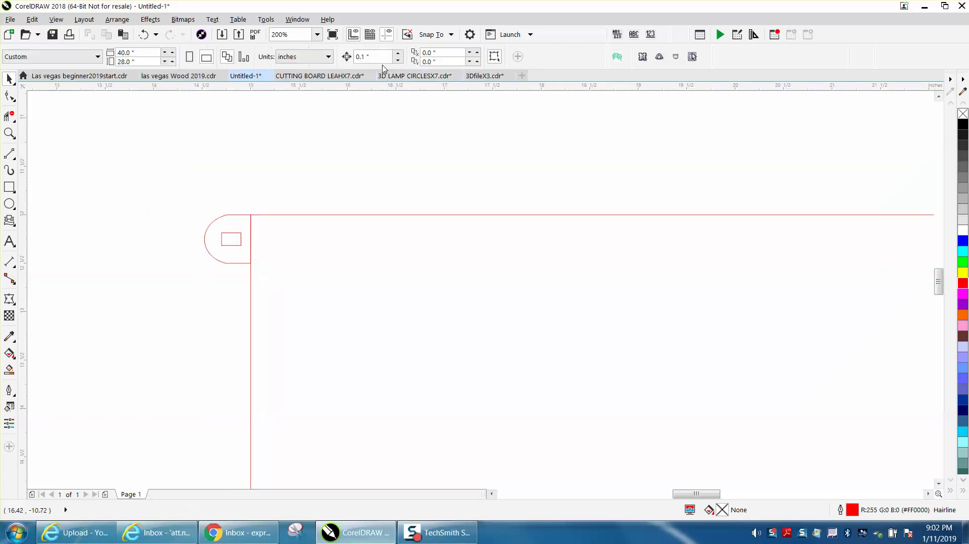
text(0.5)
Duplicate the slotted tab group and nudge the copy down to the panel's lower-left edge
drag(173, 185, 334, 306)
scroll(334, 306, down, 4)
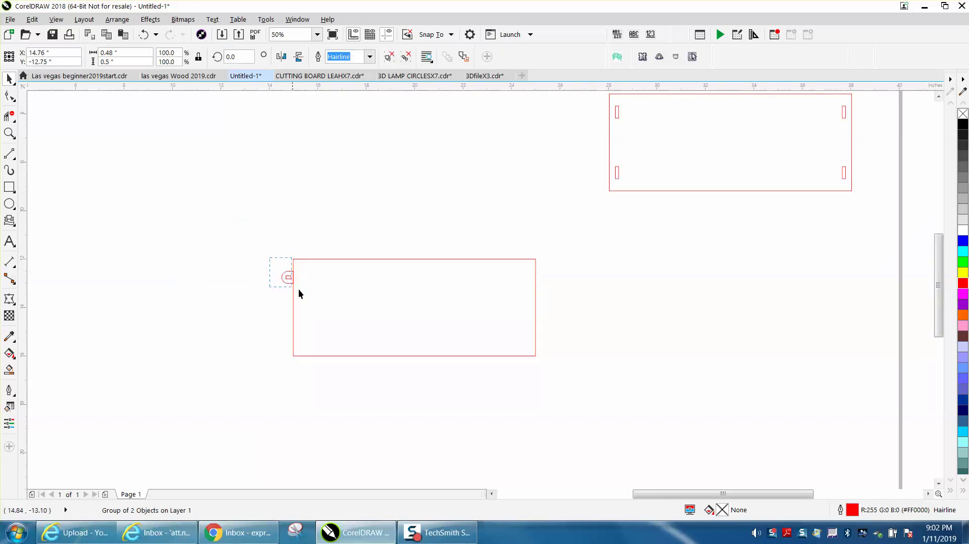
key(KP_Add)
key(Down)
key(Down)
key(Down)
key(Down)
key(Down)
key(Down)
key(Up)
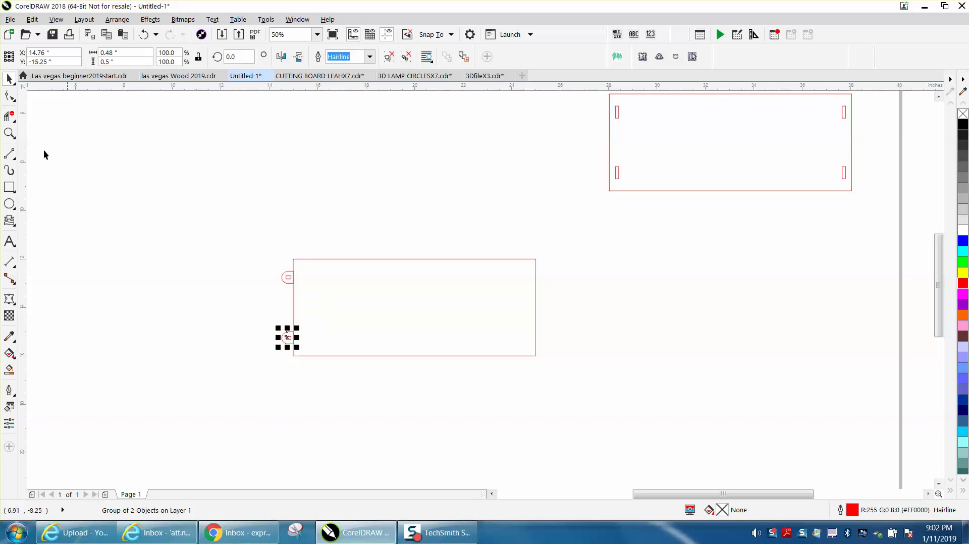
click(9, 133)
drag(202, 214, 511, 431)
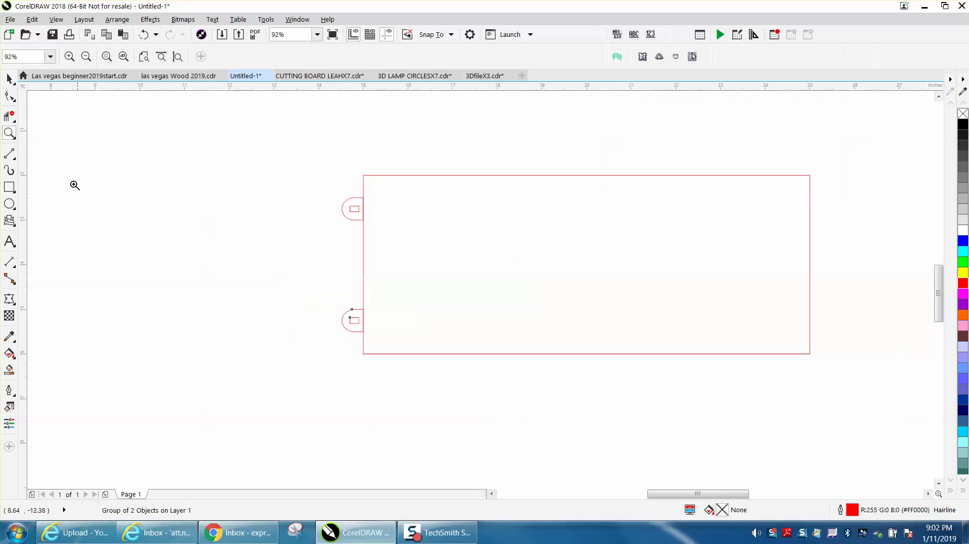
Group the rectangle and both slotted tabs into one 10.48 x 4.0 inch object
click(9, 116)
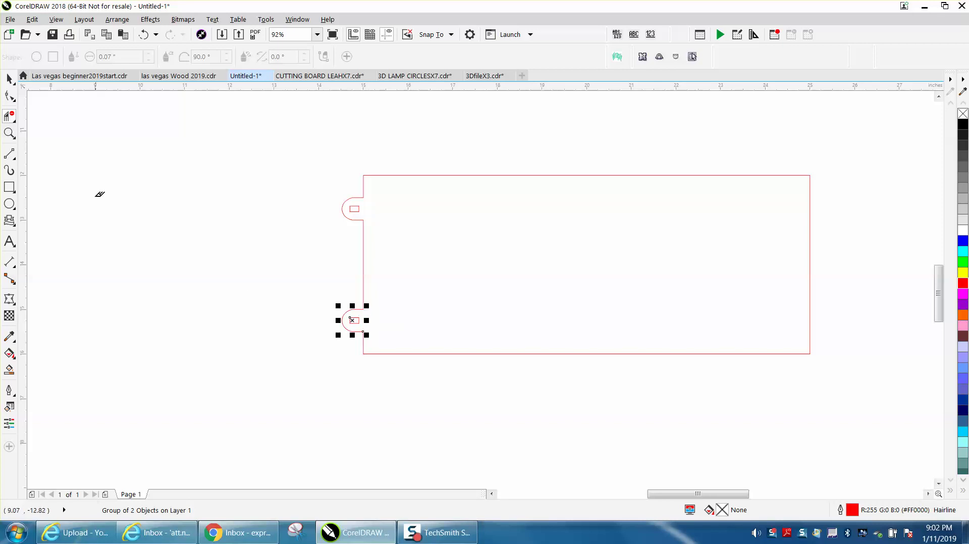
key(space)
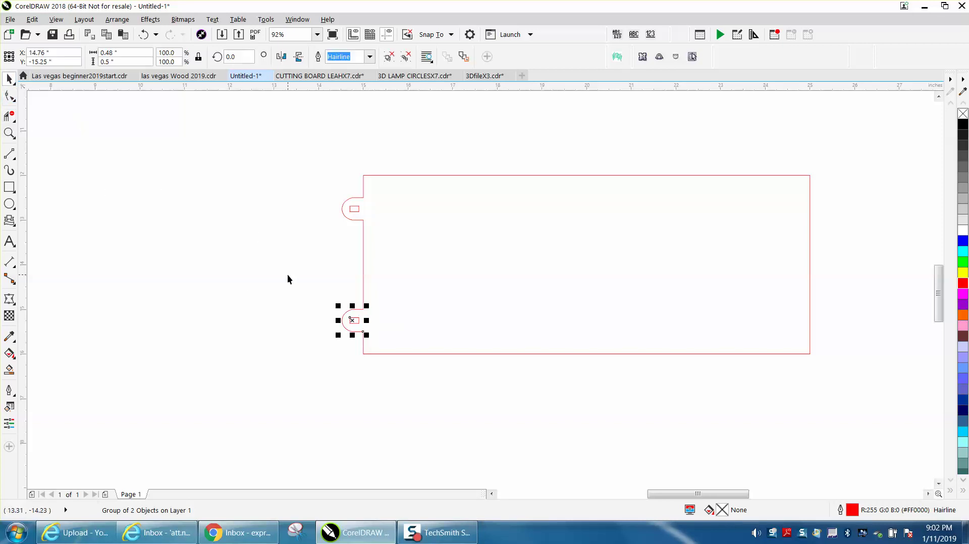
drag(320, 162, 525, 326)
drag(831, 374, 833, 380)
key(ctrl+g)
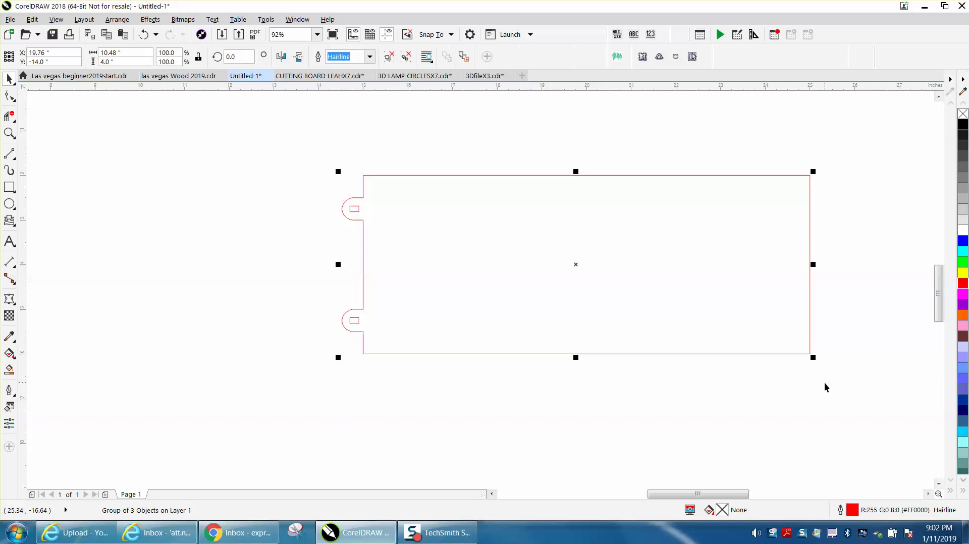
Mirror the panel group horizontally and shift it right so its tabs extend past the right edge
click(282, 57)
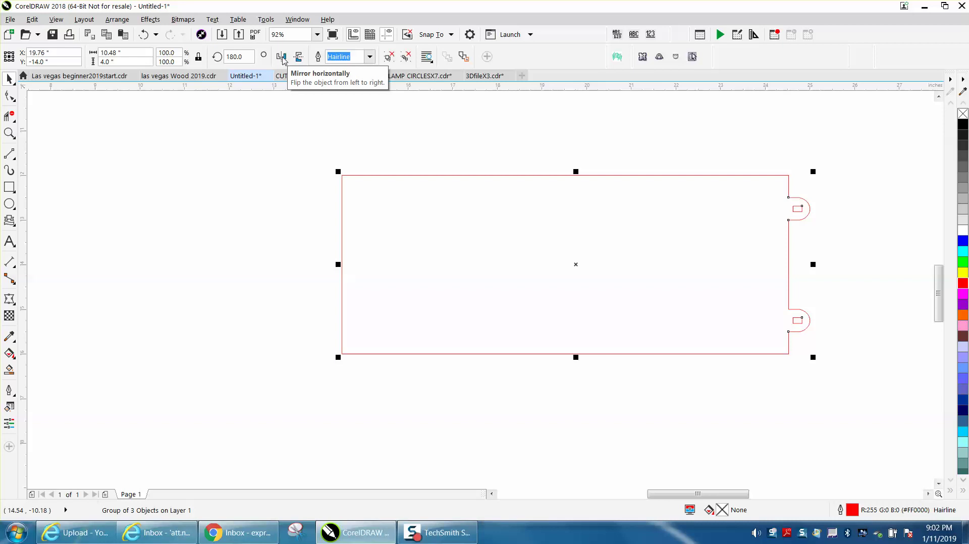
click(282, 57)
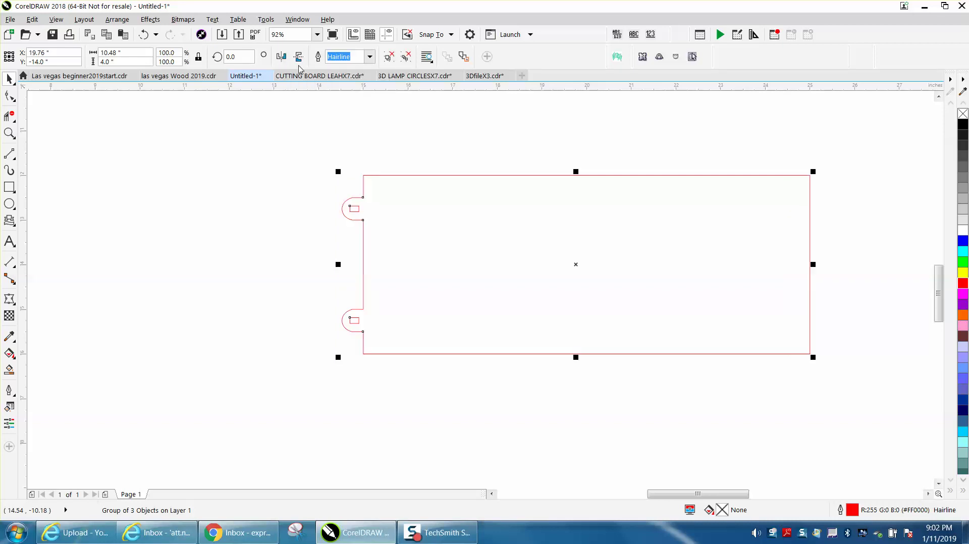
click(282, 58)
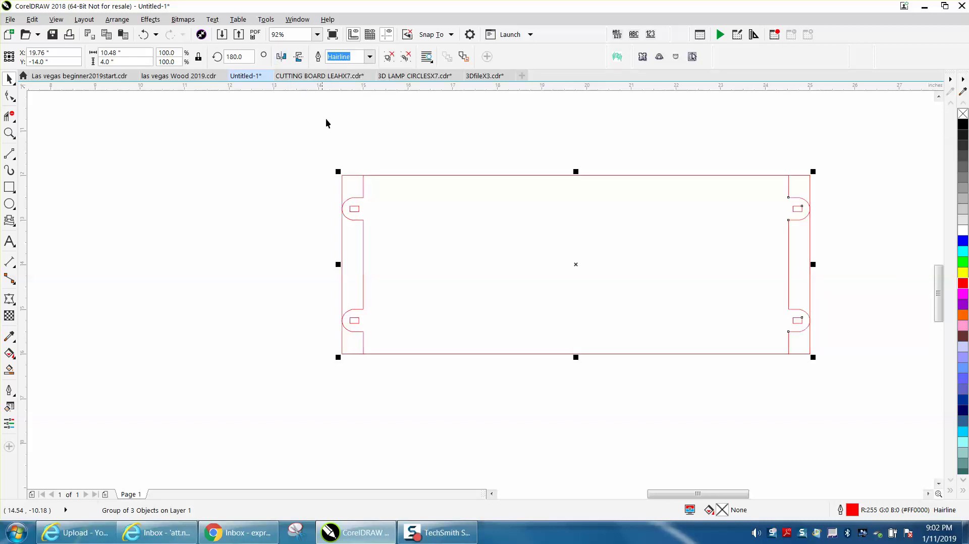
drag(341, 176, 364, 175)
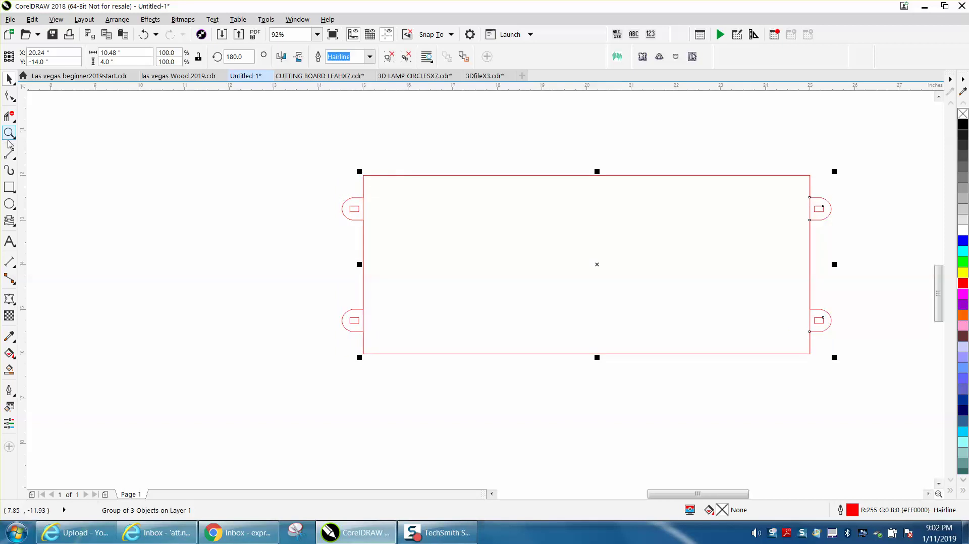
With Virtual Segment Delete, remove the edge lines across the upper-left, lower-left, lower-right and upper-right tabs
click(13, 121)
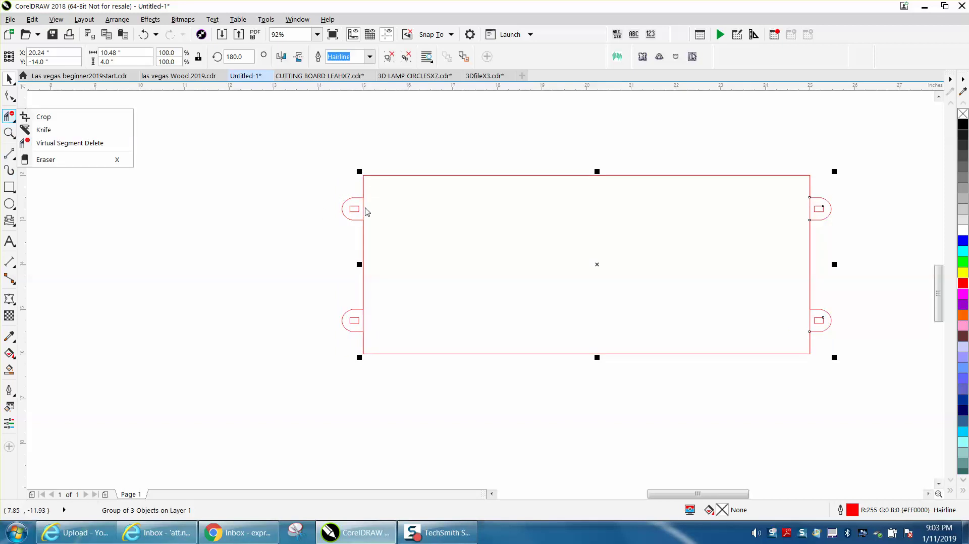
click(66, 143)
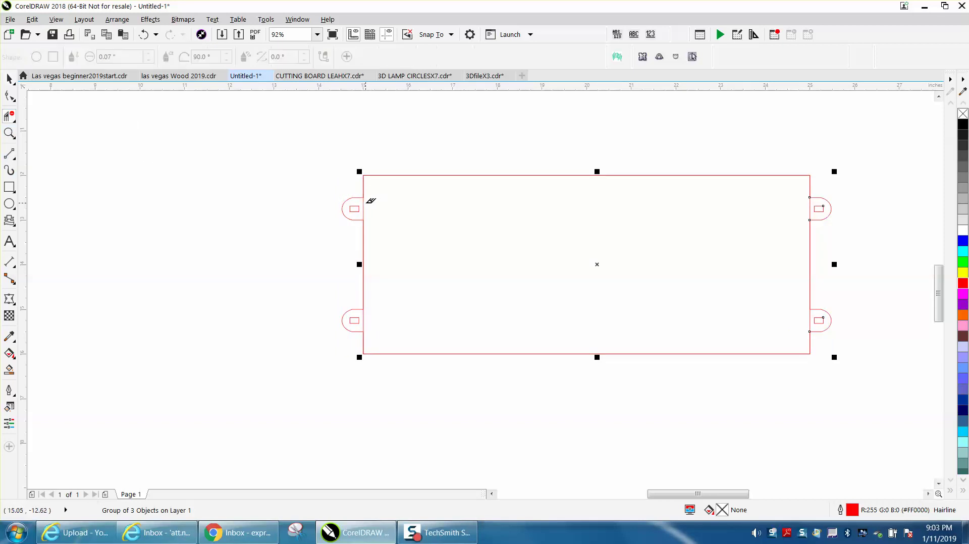
click(365, 205)
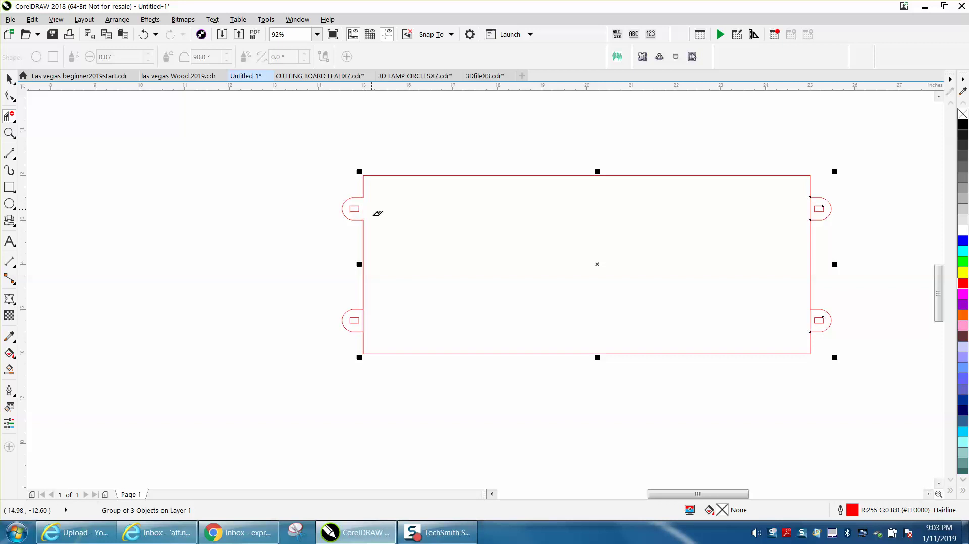
click(367, 314)
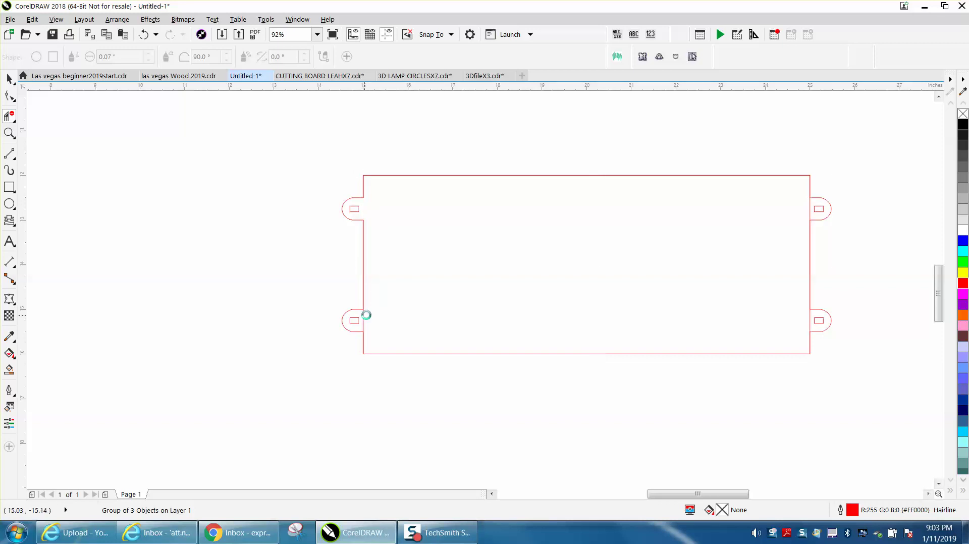
click(810, 313)
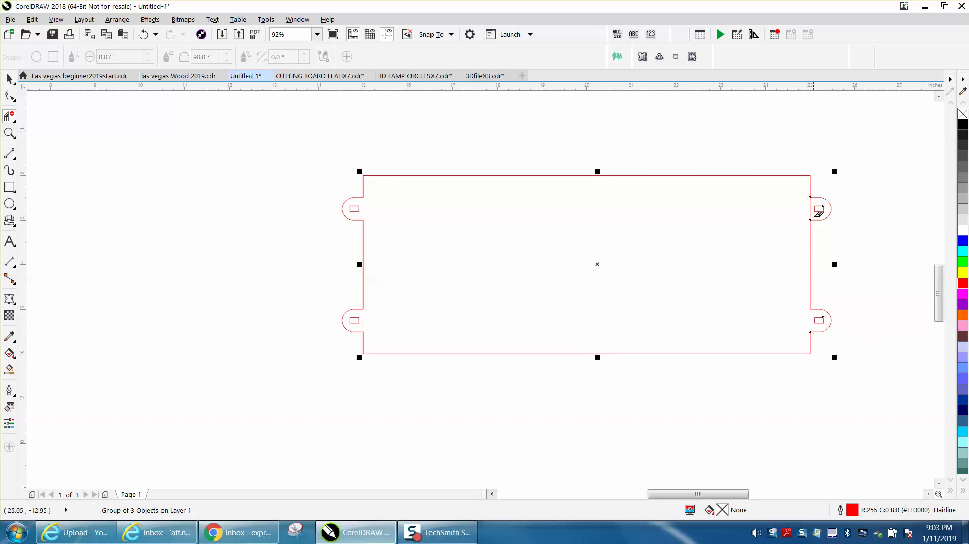
click(811, 210)
click(9, 78)
Smart Fill the enclosed panel area into one new shape and move it up and left
click(9, 370)
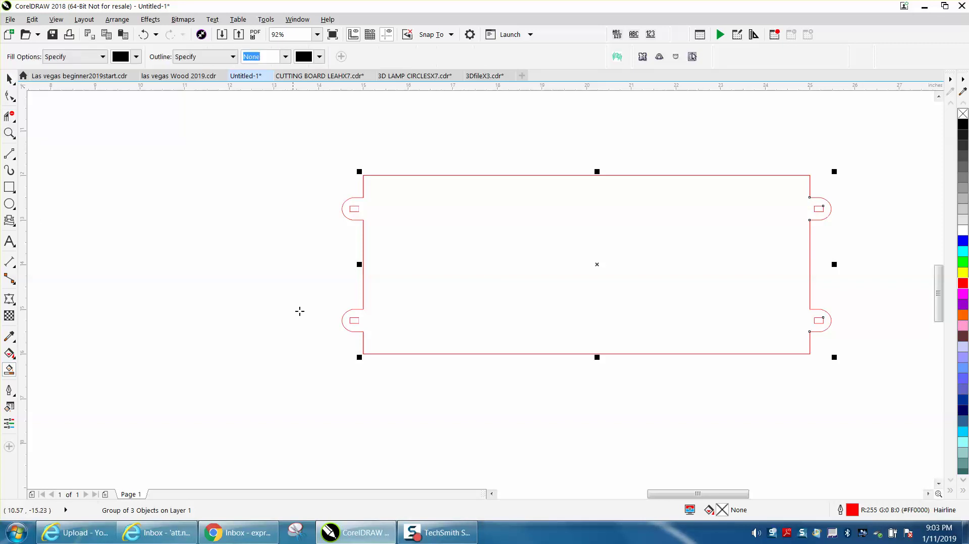
click(412, 301)
scroll(378, 298, down, 3)
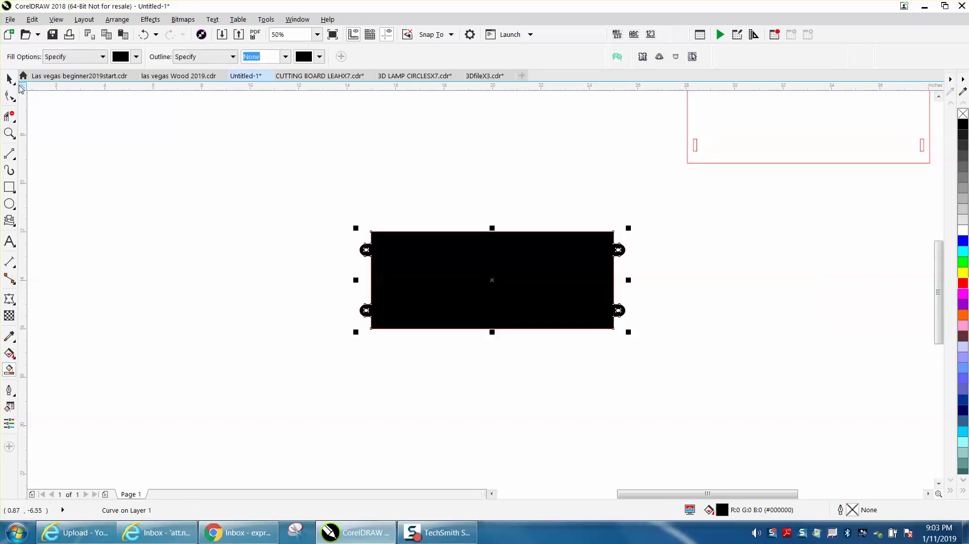
key(space)
drag(493, 279, 250, 173)
Give the new shape no fill and a red outline, then select the old pieced panel
click(963, 114)
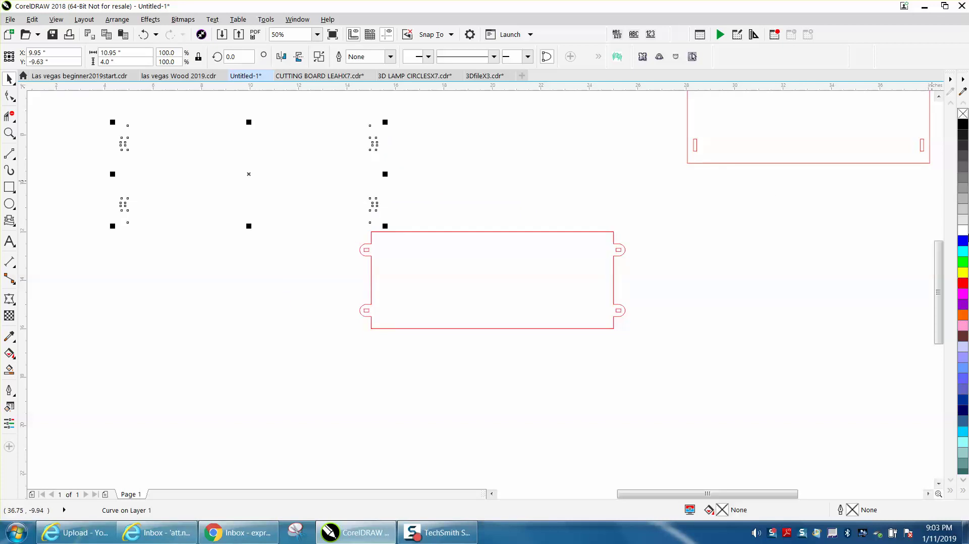
right_click(962, 284)
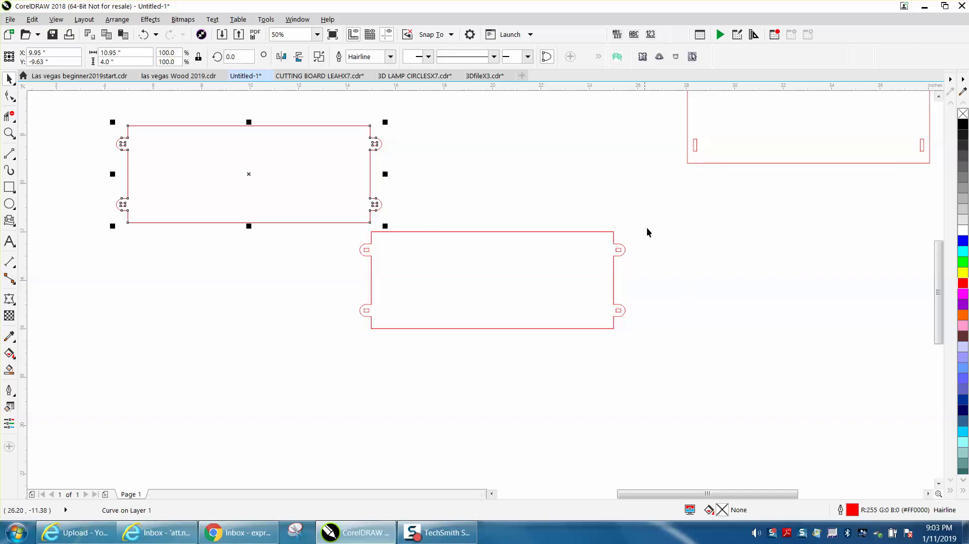
drag(646, 224, 328, 347)
Delete the old pieced panel and centre the tabbed panel on the page with P
key(Delete)
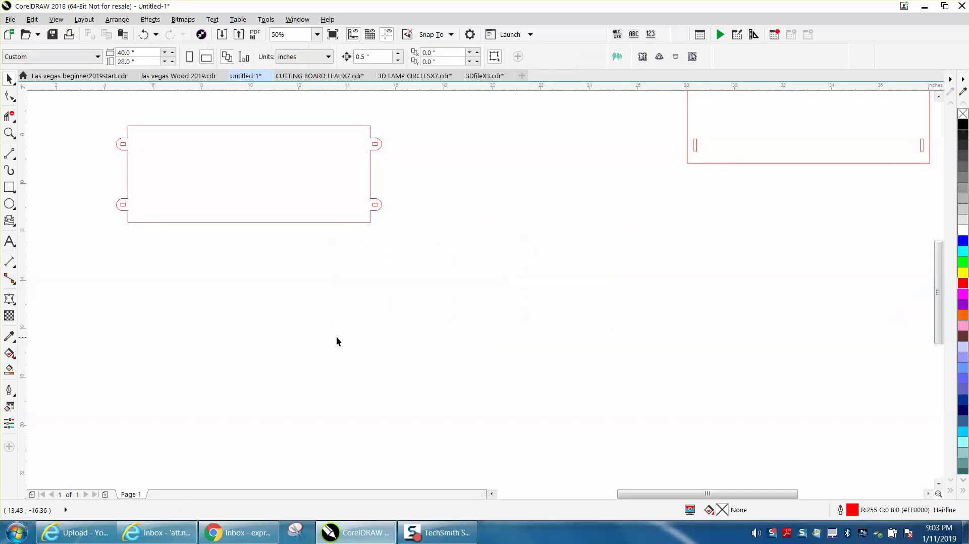
drag(318, 222, 379, 303)
key(p)
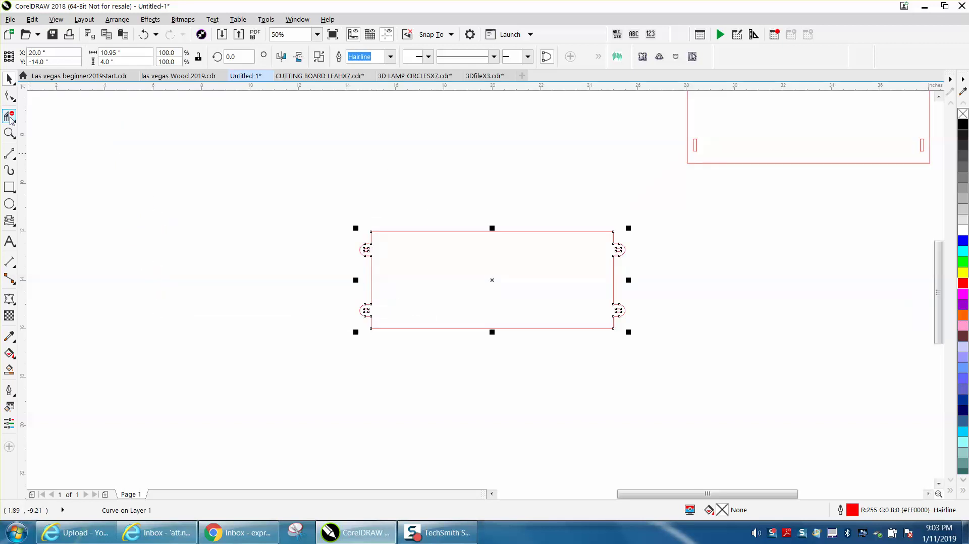
click(9, 132)
drag(297, 201, 624, 330)
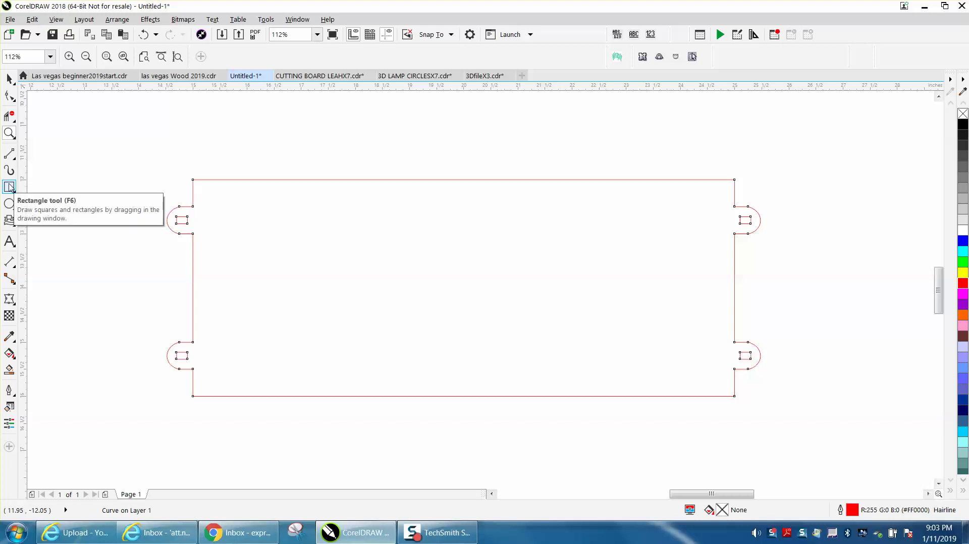
key(F3)
Draw a 10 x 4 inch rectangle beside the tabbed panel's right end
click(9, 187)
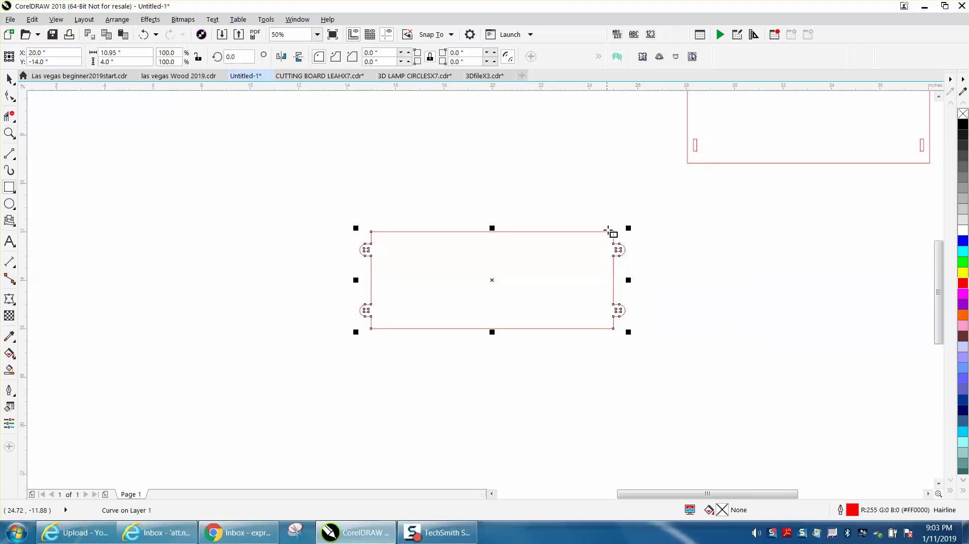
drag(613, 232, 845, 328)
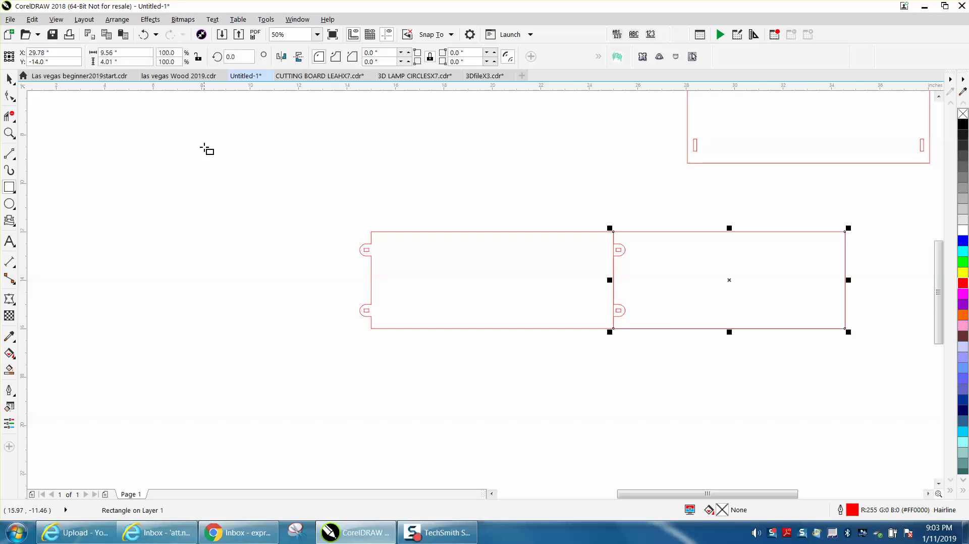
click(100, 61)
text(4)
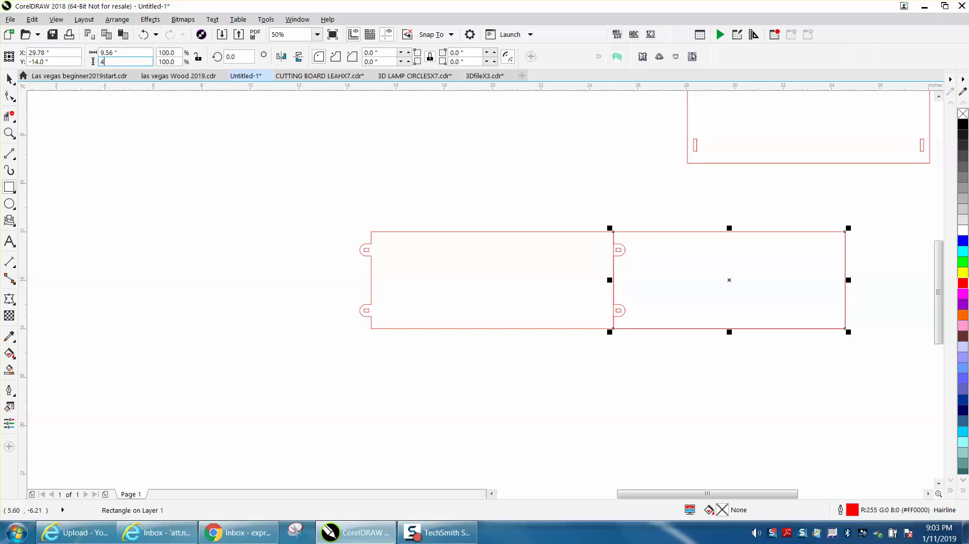
click(123, 54)
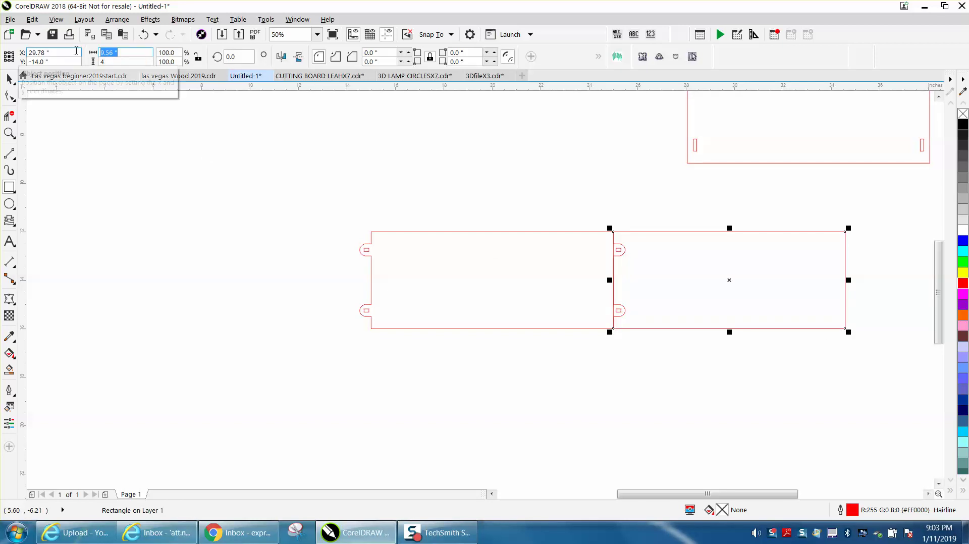
text(10)
key(Return)
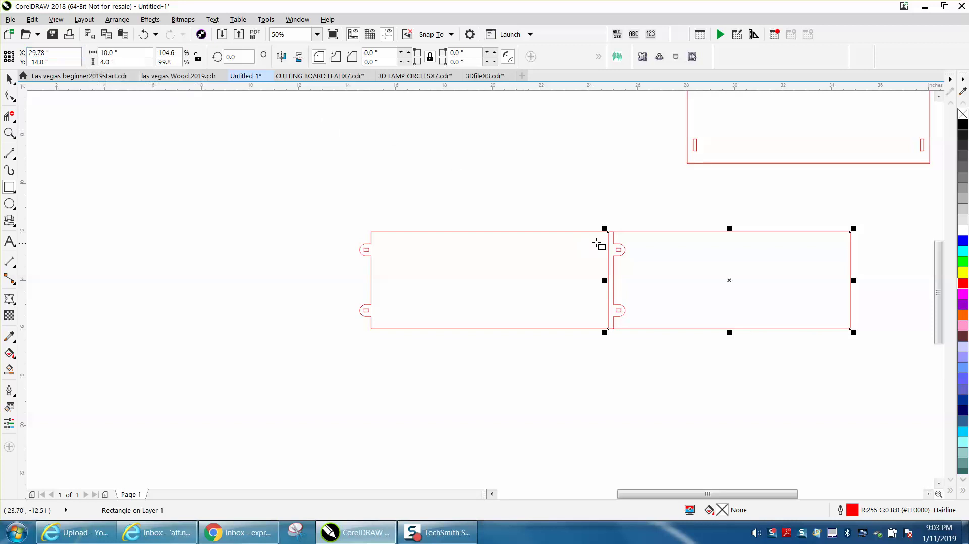
click(9, 132)
Snap the new rectangle's corner to the panel's edge intersection
drag(571, 226, 803, 377)
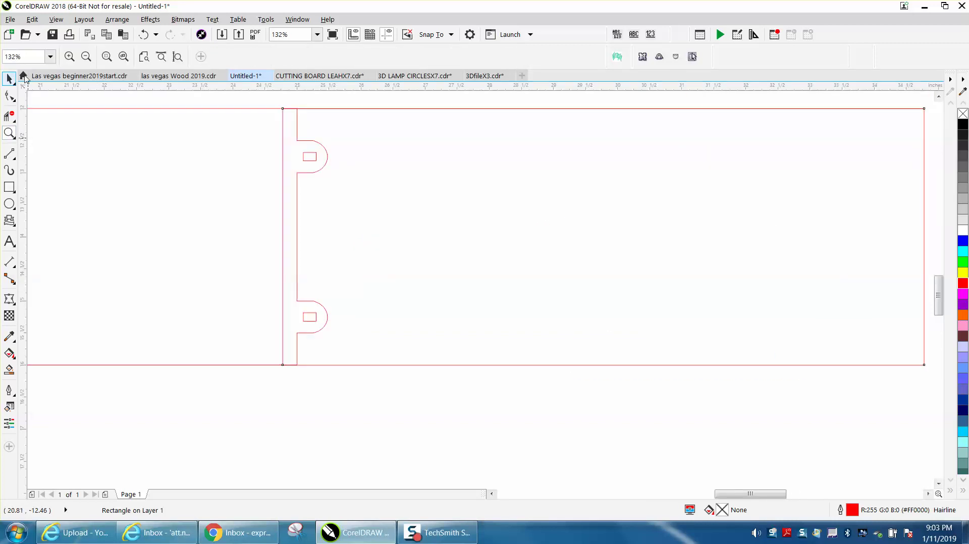
click(9, 78)
mouse_move(283, 109)
mouse_down()
mouse_move(340, 119)
mouse_move(296, 108)
mouse_up()
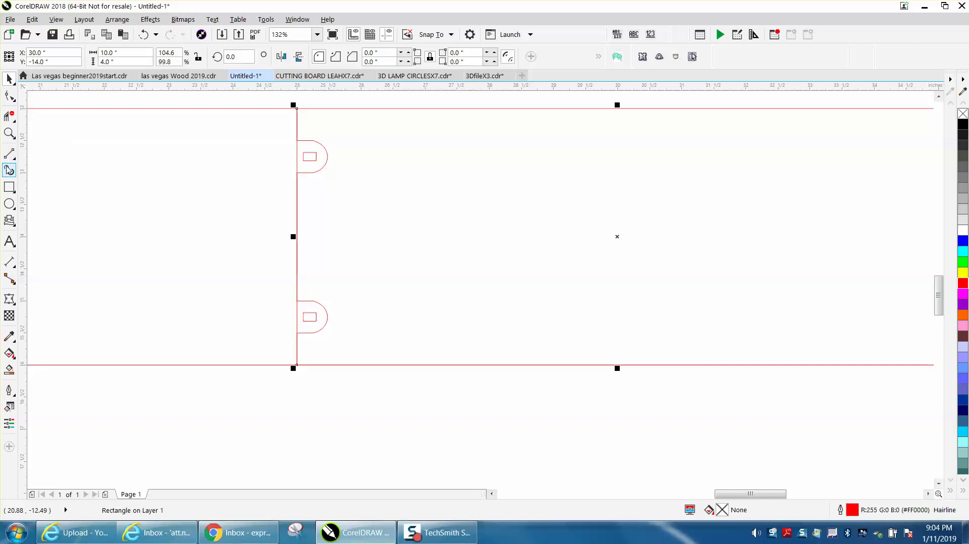
Draw a 0.13 x 0.5 inch slot over the upper rounded tab
click(9, 187)
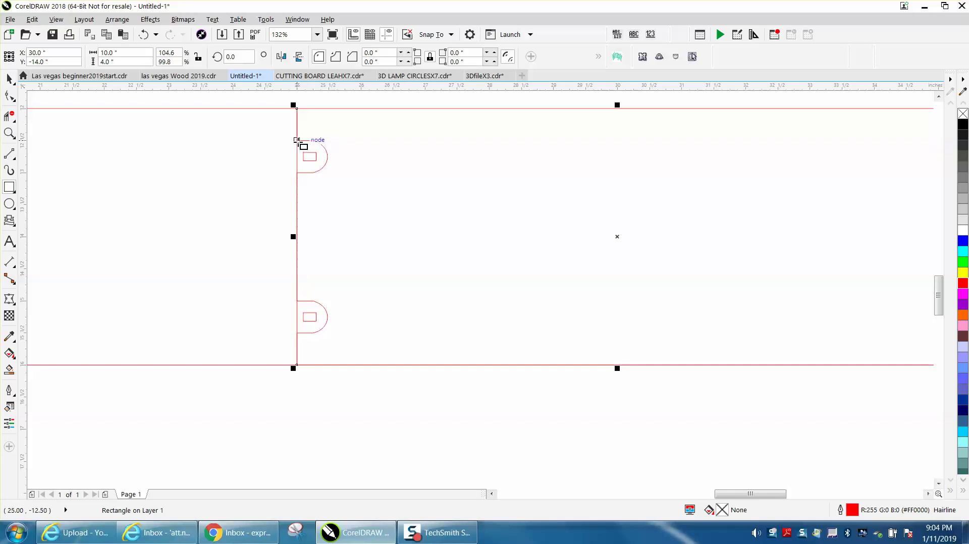
drag(297, 140, 305, 173)
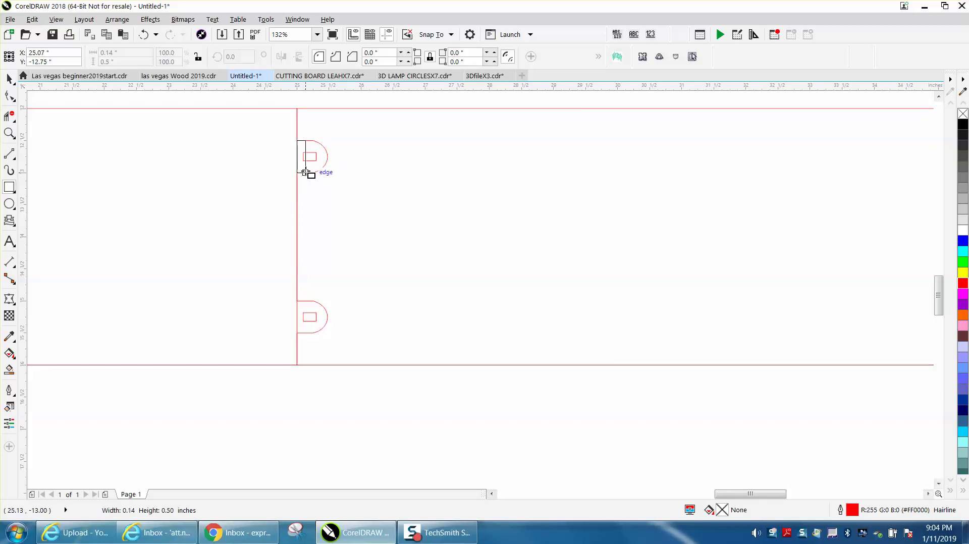
drag(305, 172, 306, 173)
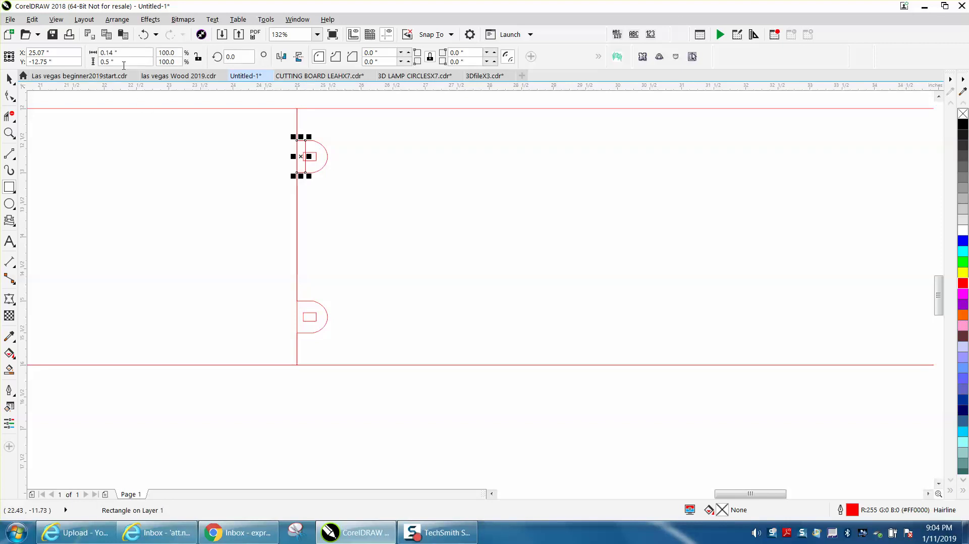
text(.)
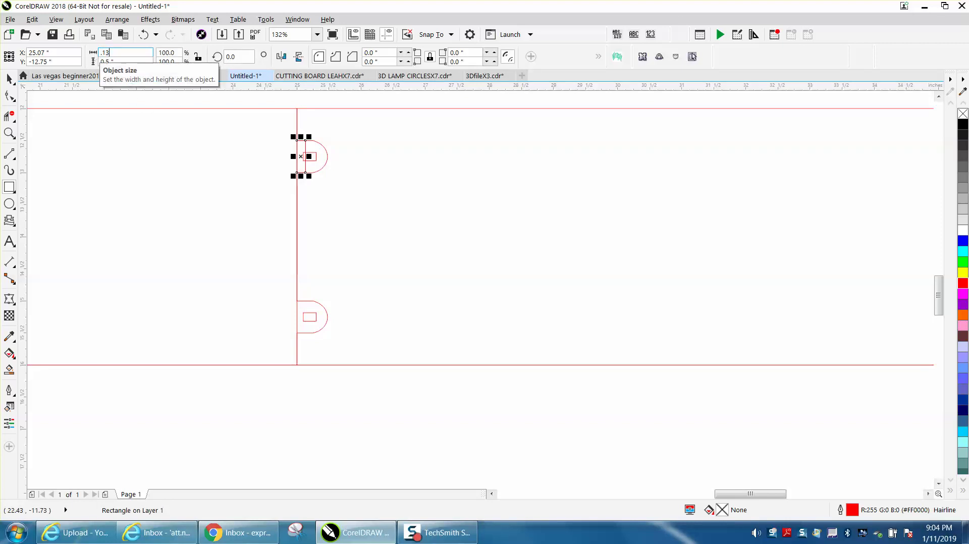
text(13)
key(Return)
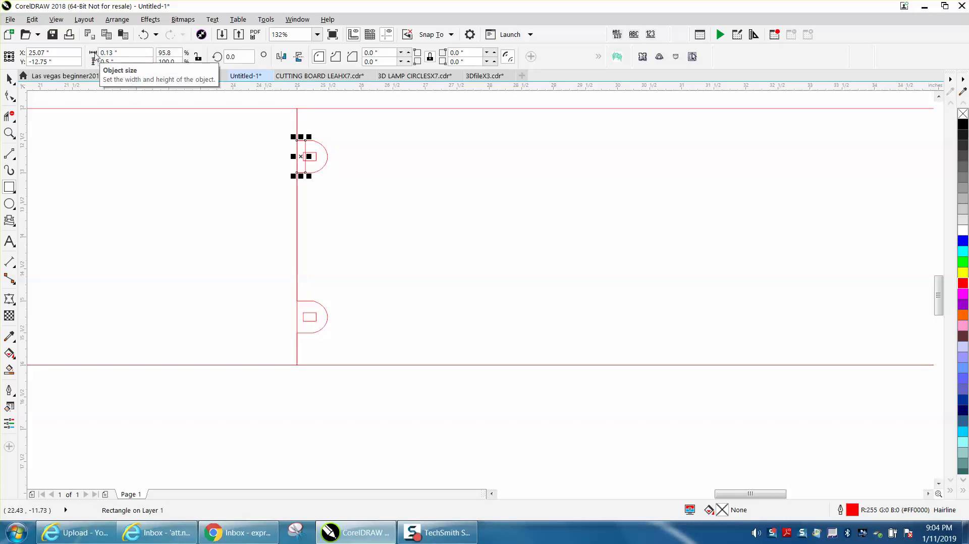
Nudge the upper slot 0.5 inch right, just past the tab
click(9, 133)
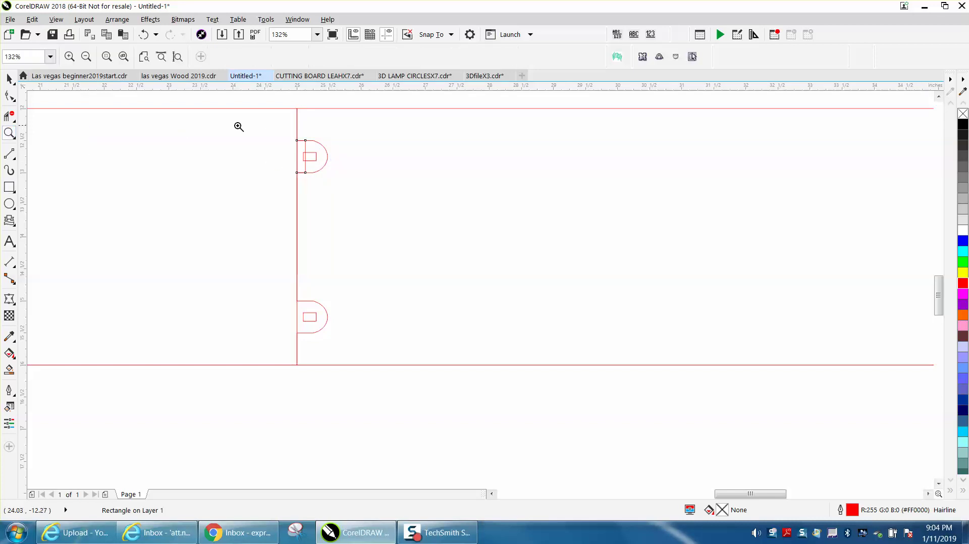
drag(255, 121, 380, 210)
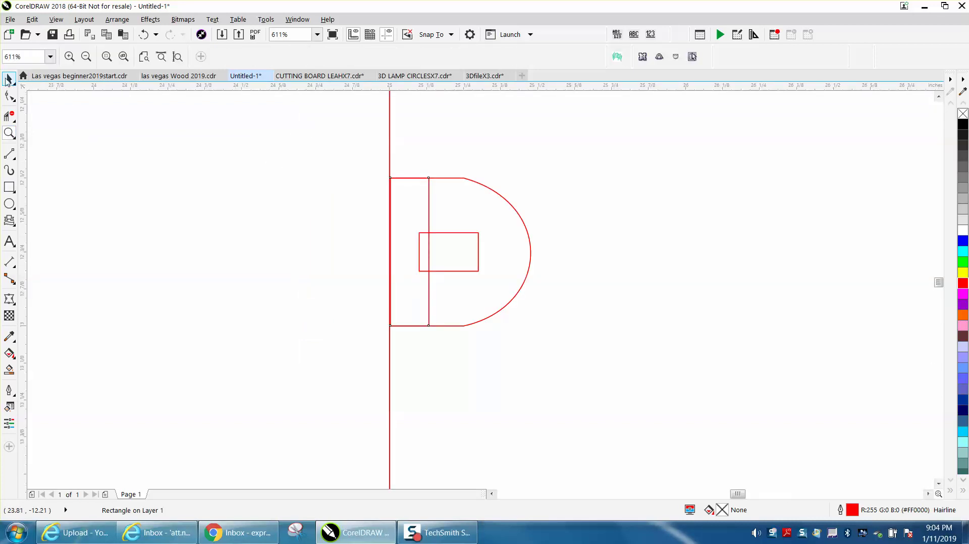
click(8, 80)
scroll(328, 147, down, 2)
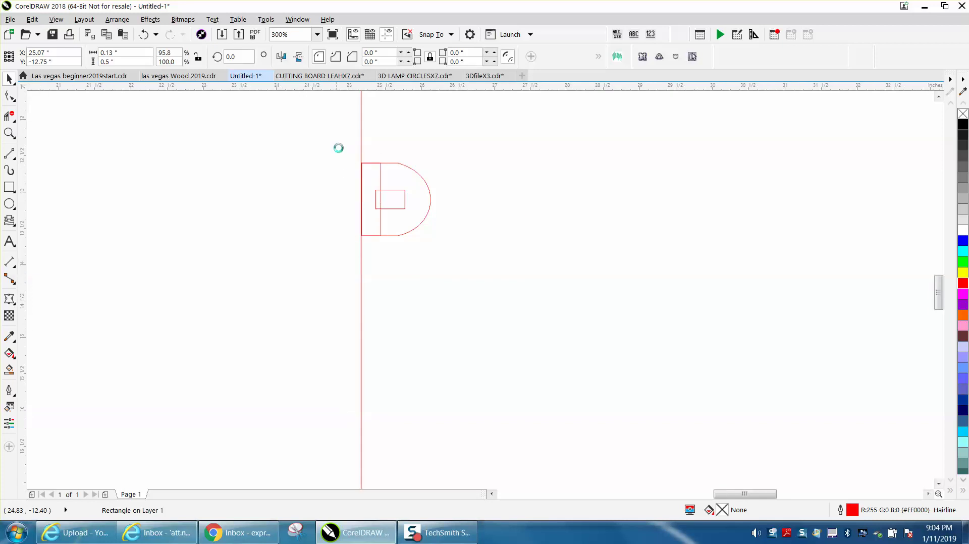
scroll(338, 147, down, 1)
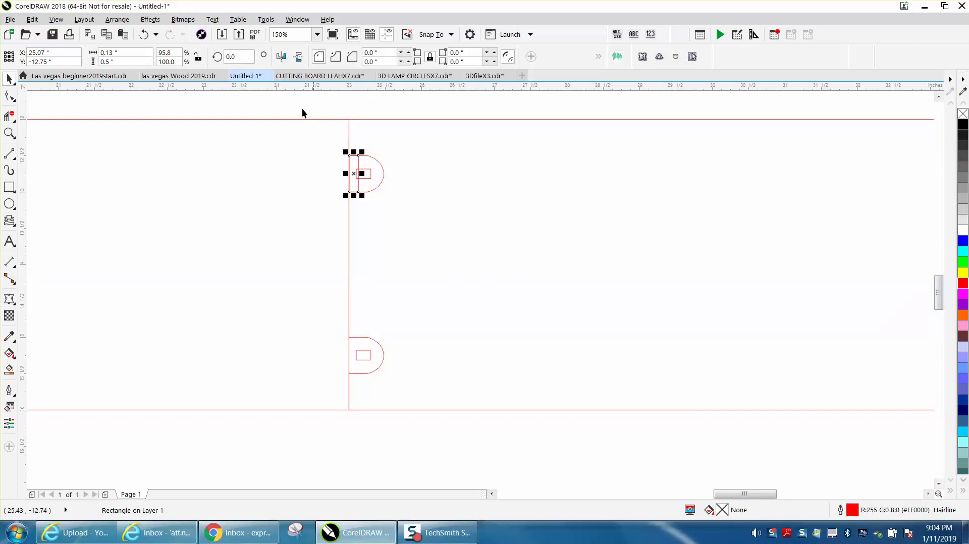
click(314, 104)
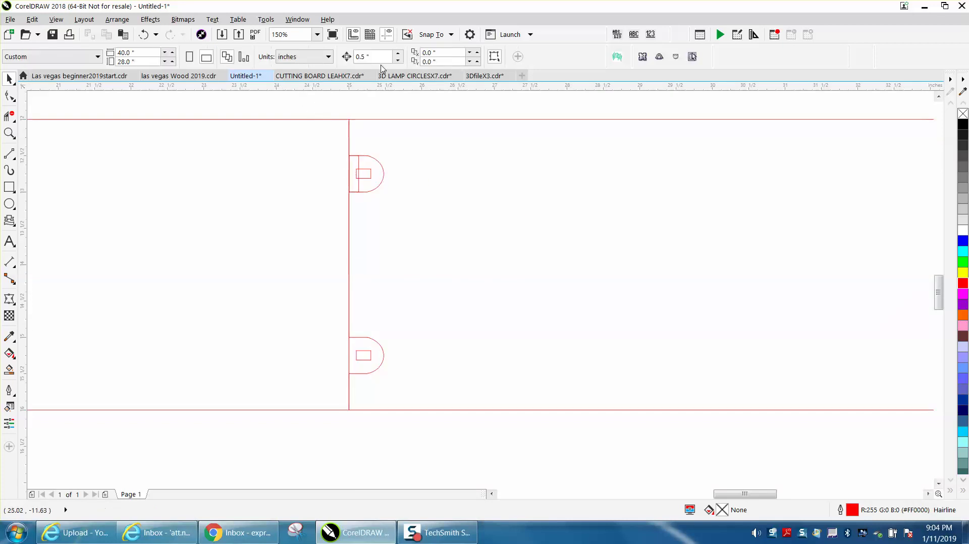
click(359, 161)
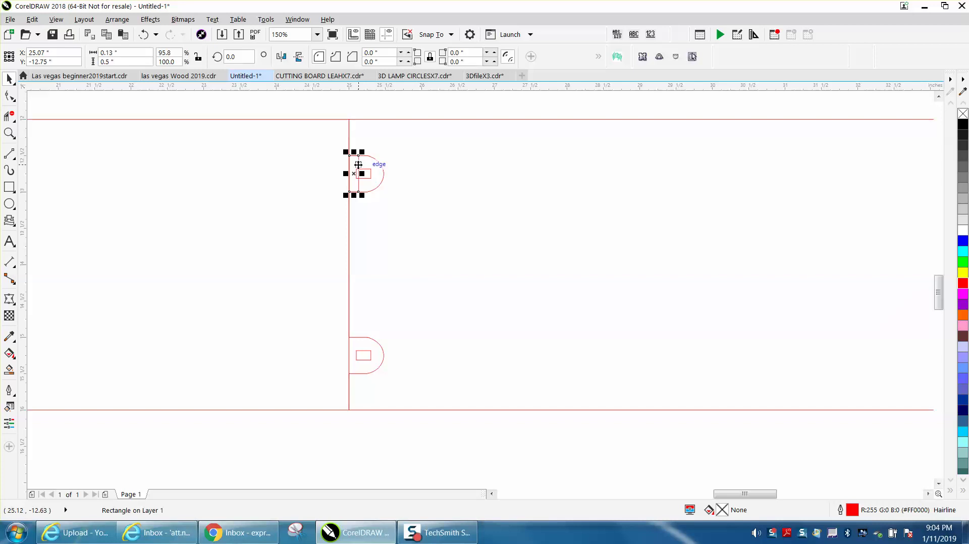
key(Right)
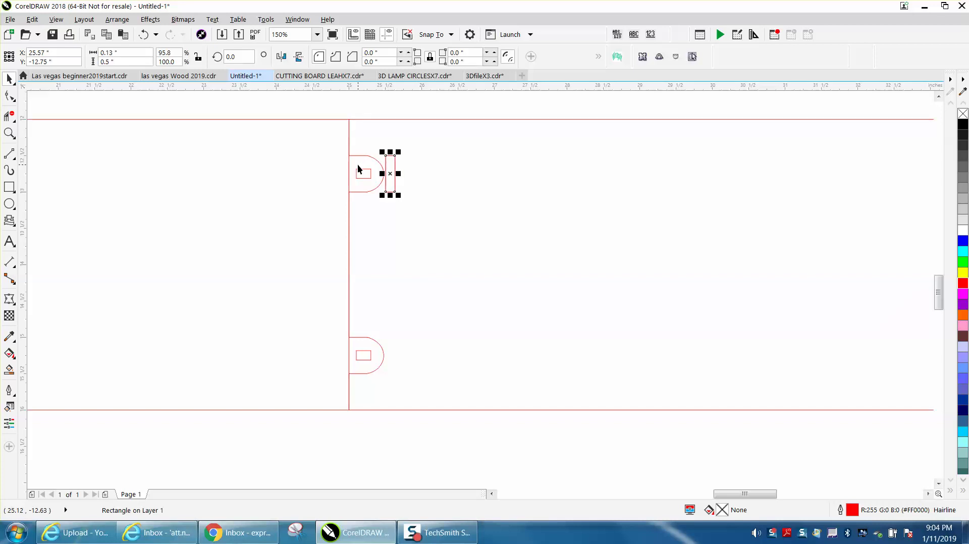
Duplicate the slot and move the copy down level with the lower tab
key(KP_Add)
key(Down)
key(Down)
key(Down)
key(Down)
key(Down)
key(Down)
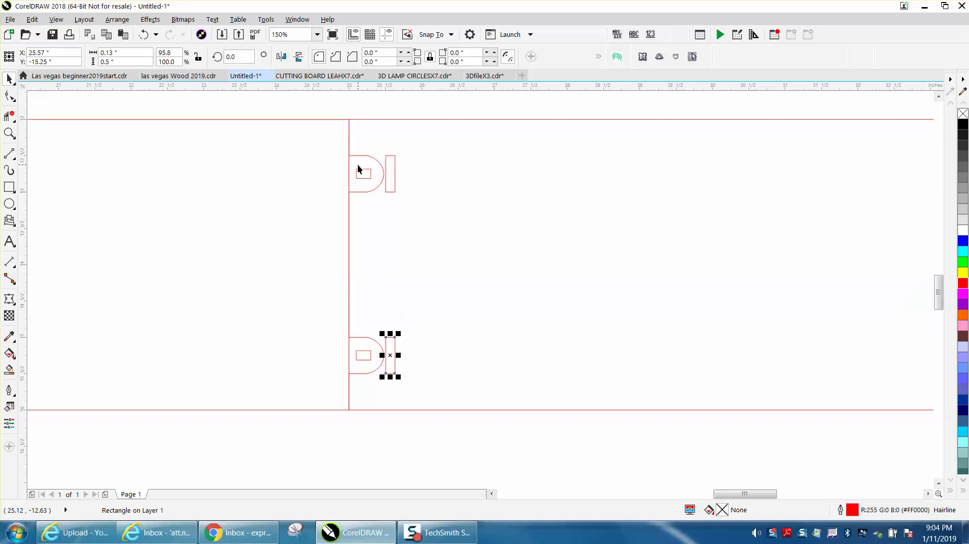
key(Up)
scroll(353, 193, down, 2)
click(328, 201)
Move the tabbed panel aside and group the plain panel with its two slots
drag(327, 198, 259, 207)
drag(339, 163, 422, 236)
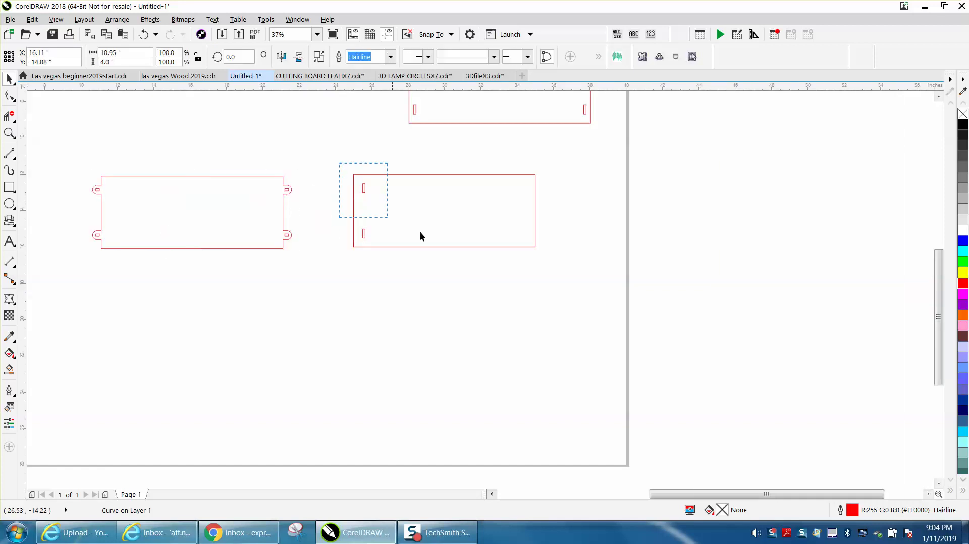
drag(555, 262, 555, 263)
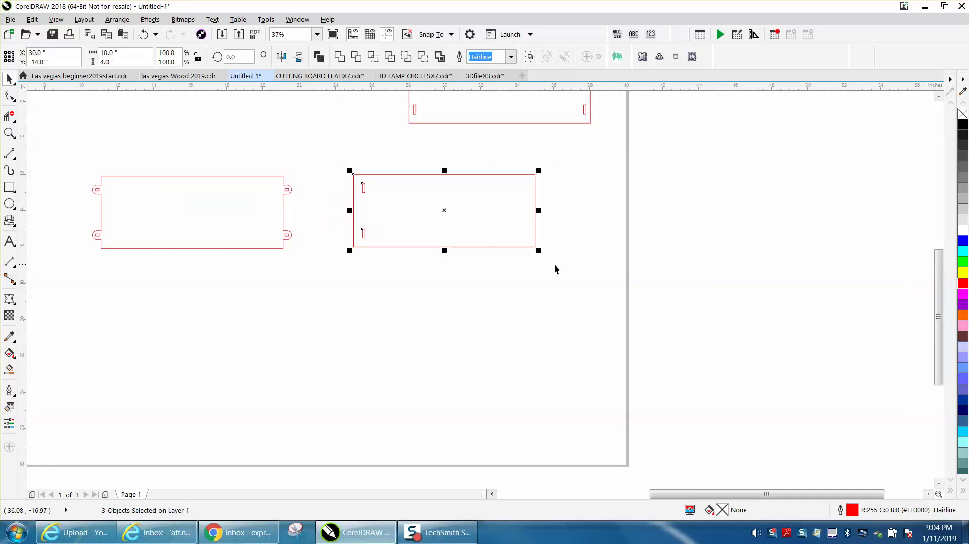
key(ctrl+g)
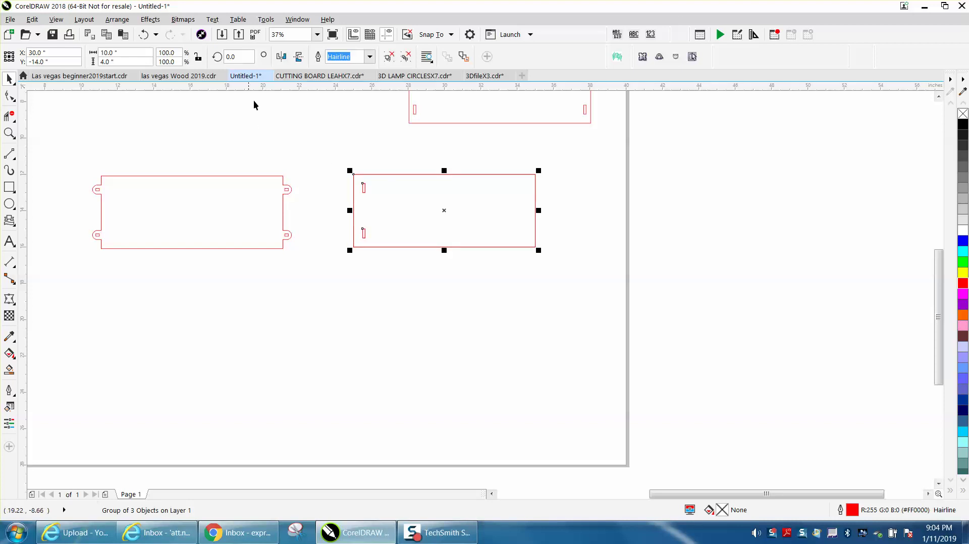
Duplicate and mirror the slotted group, Smart Fill its area, and move the new shape below
key(plus)
click(281, 57)
click(9, 370)
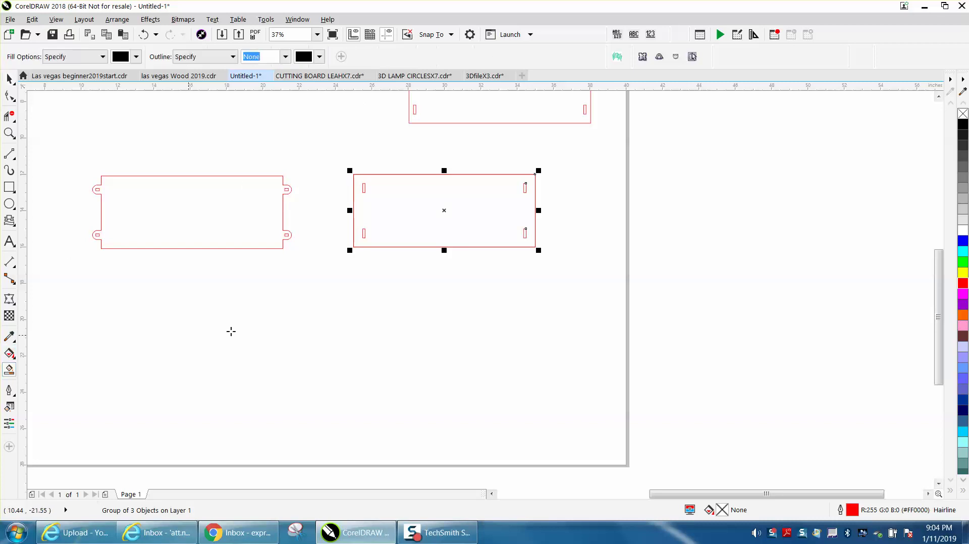
click(381, 240)
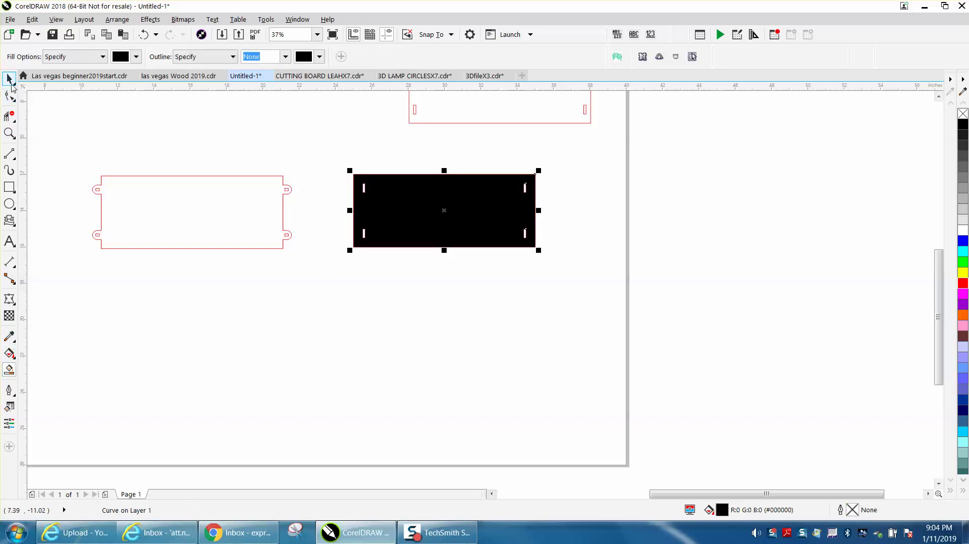
key(space)
drag(439, 218, 435, 319)
Give the new shape no fill and a red outline, and delete the original pieces
click(963, 114)
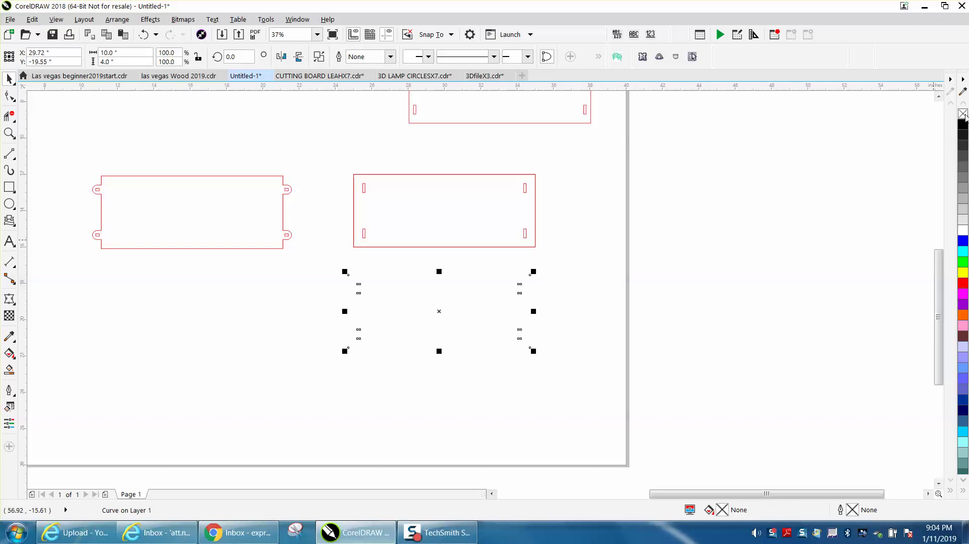
right_click(963, 284)
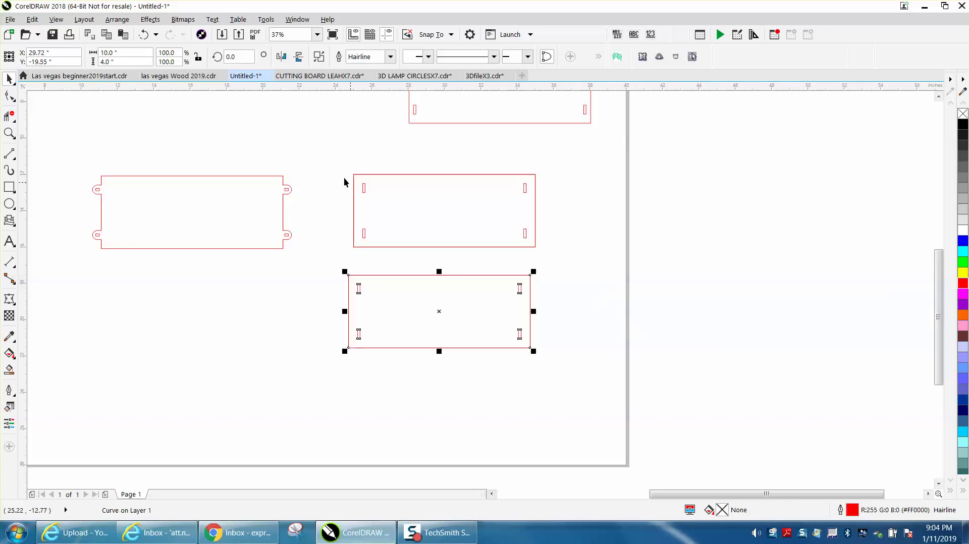
drag(345, 182, 536, 252)
key(Delete)
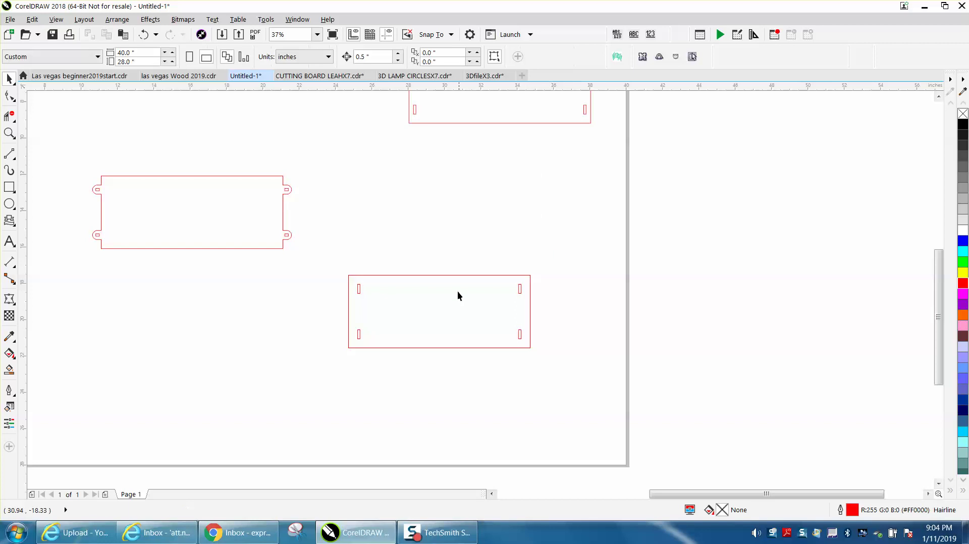
Move the four-slot panel beside the tabbed panel and draw a small rectangle below it
drag(451, 277, 401, 180)
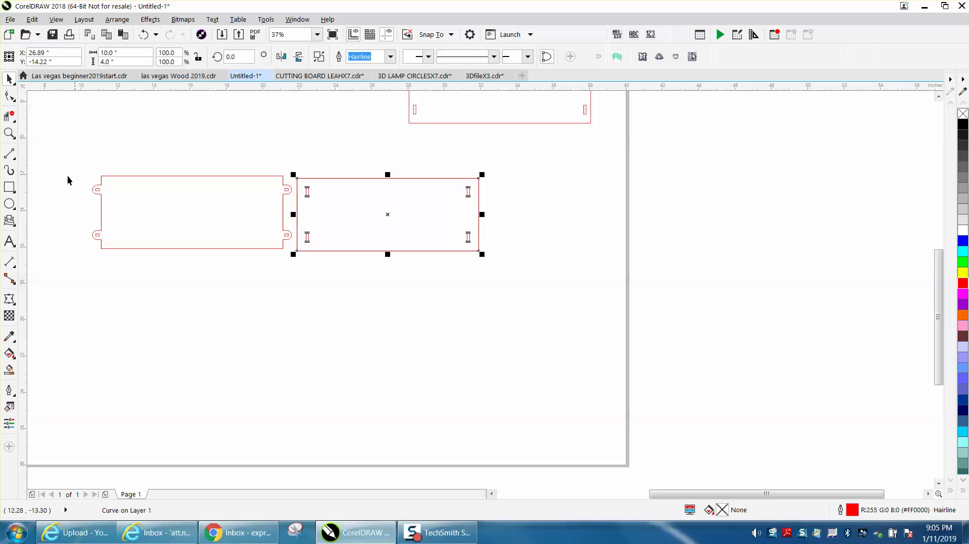
click(9, 133)
drag(81, 171, 284, 276)
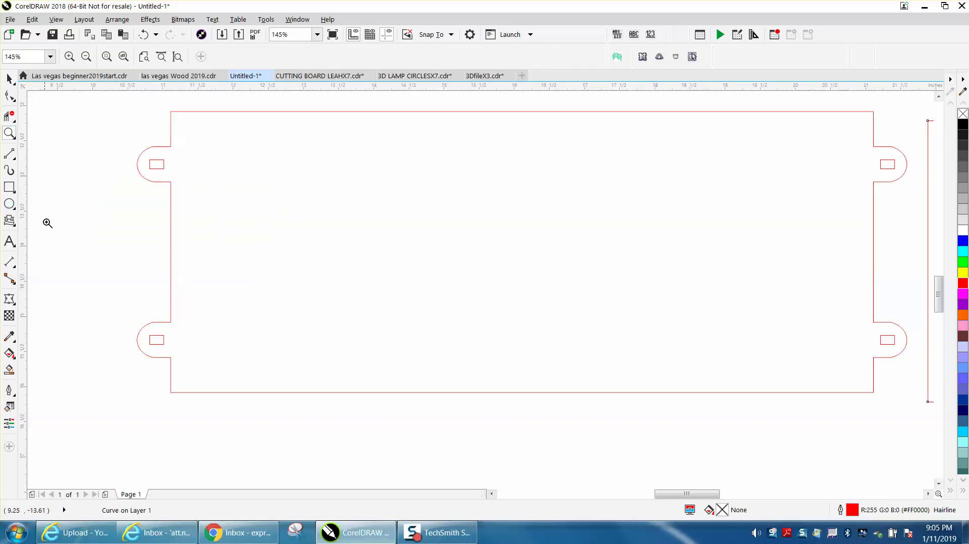
right_click(91, 223)
click(9, 187)
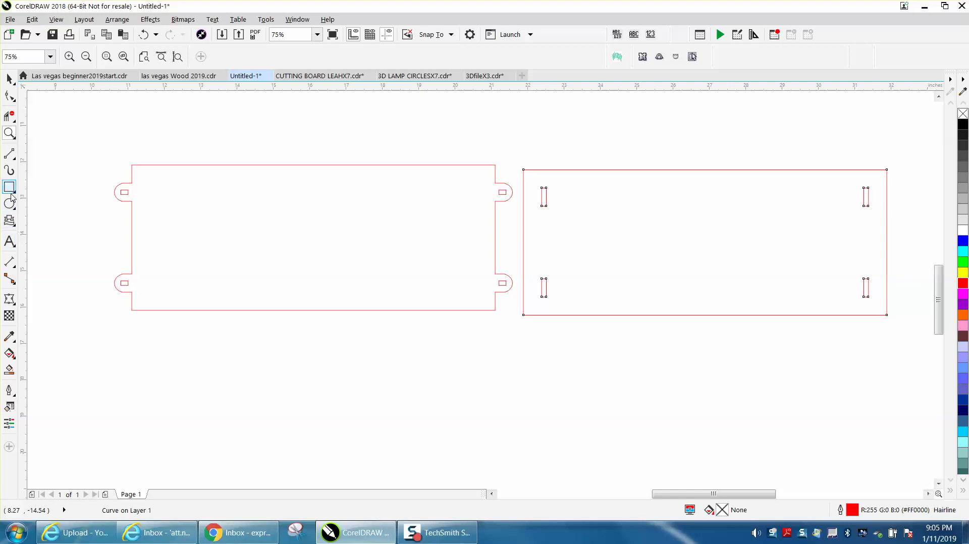
drag(133, 333, 181, 343)
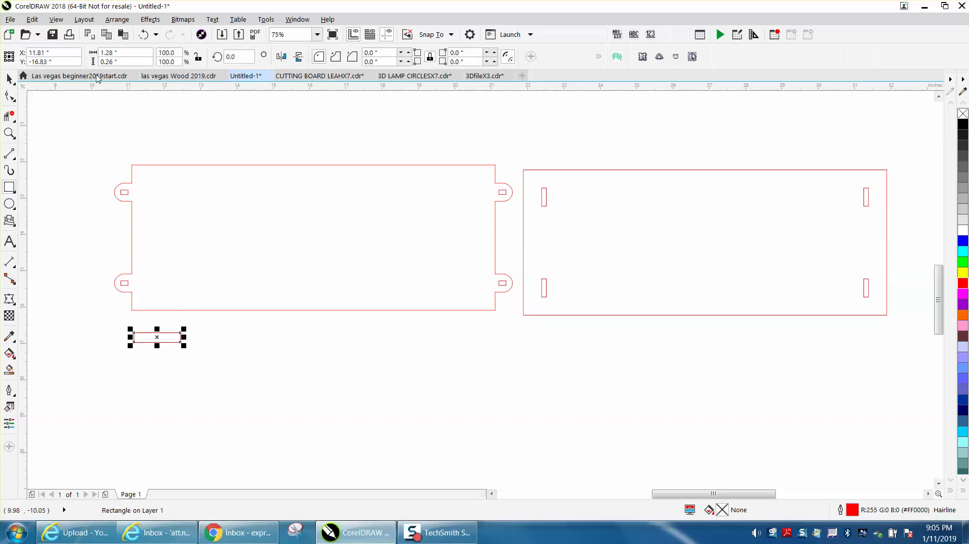
Size the small rectangle to 0.75 inch wide by 0.13 inch high
click(125, 62)
text(.13)
key(Return)
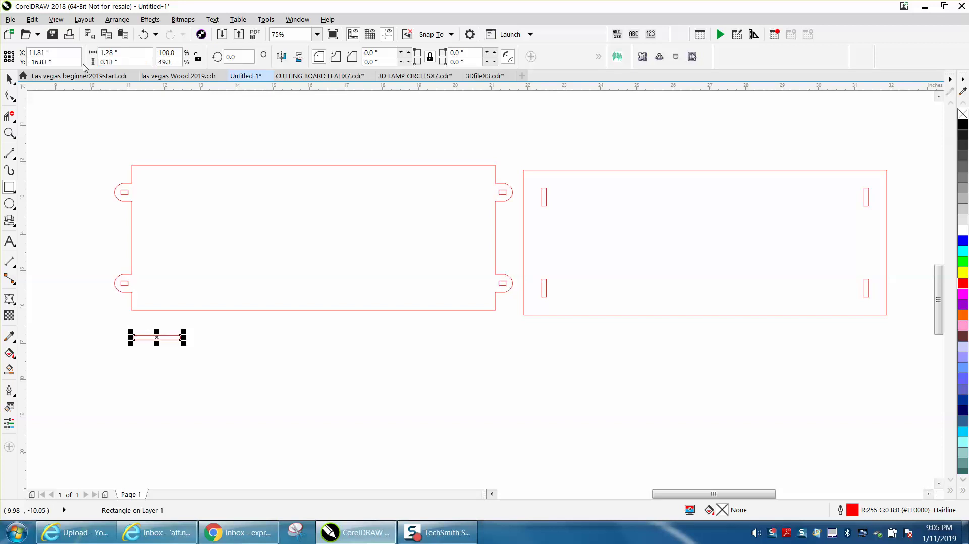
click(96, 52)
text(.75)
key(Return)
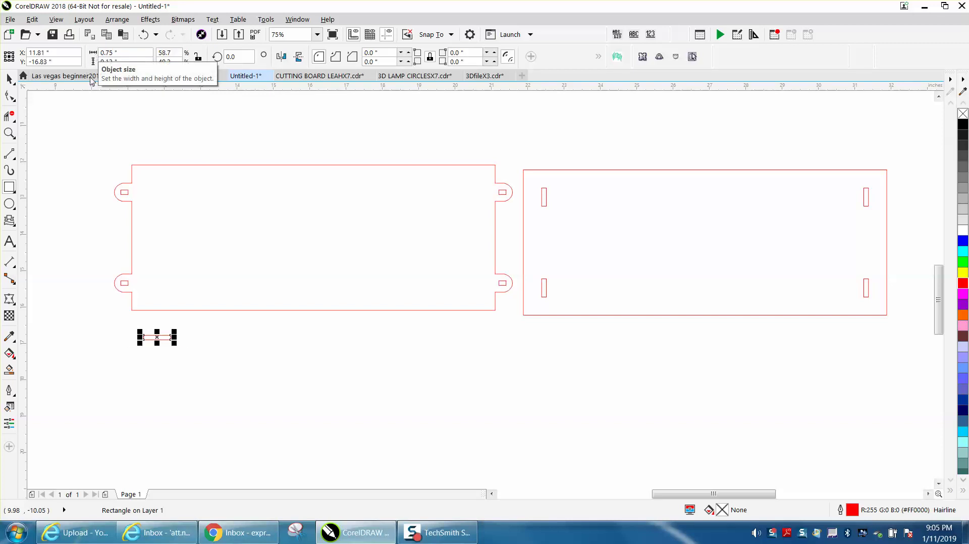
Draw a 0.18 inch circle centred on the small rectangle's top-right corner
click(9, 133)
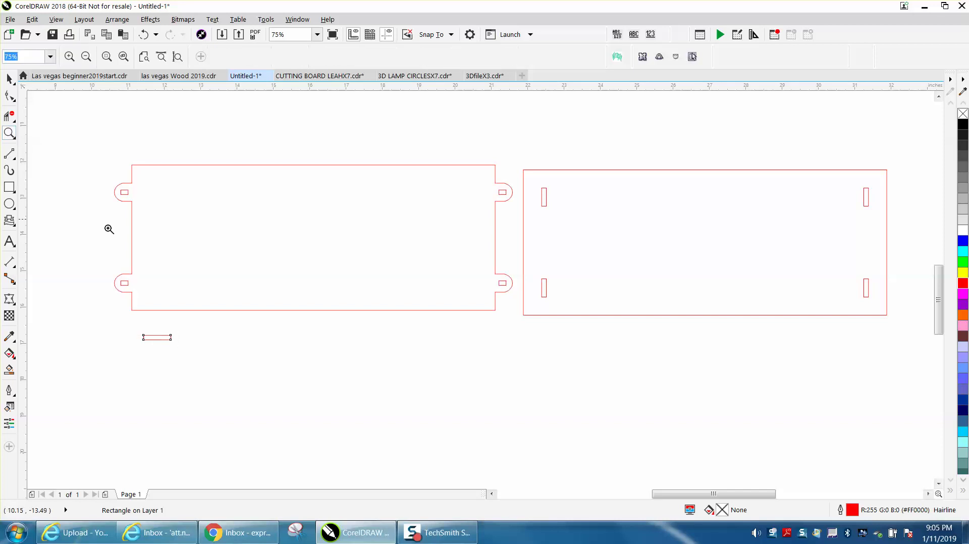
drag(123, 310, 230, 359)
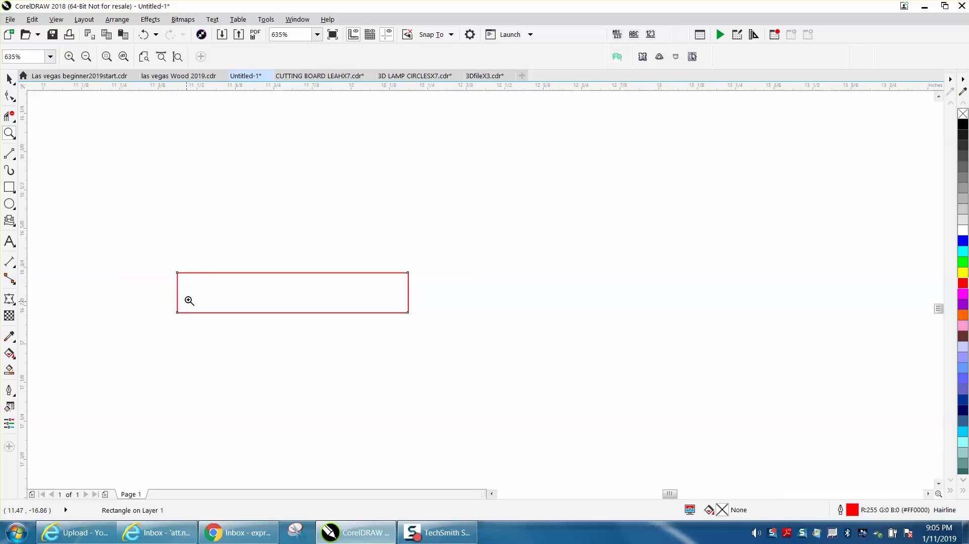
click(9, 203)
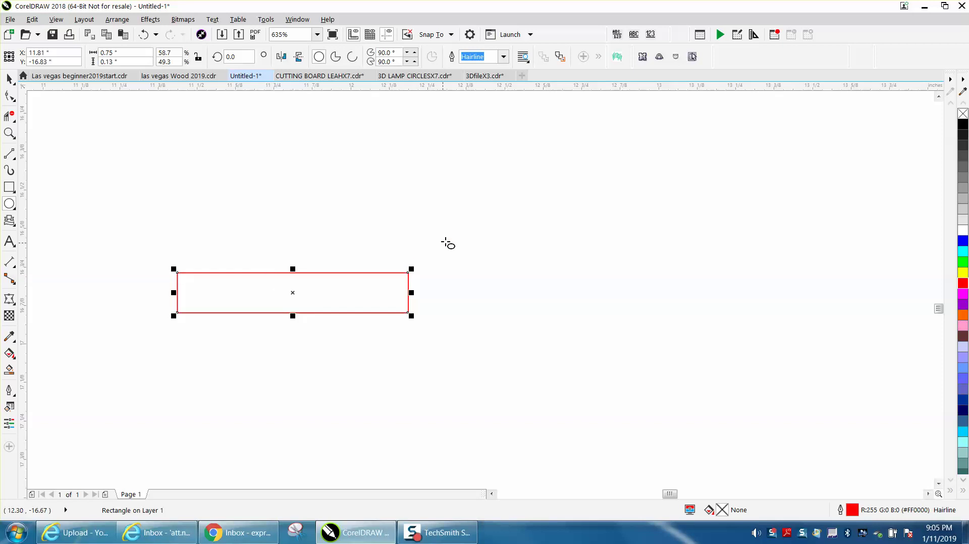
mouse_move(462, 233)
mouse_down()
mouse_move(419, 280)
mouse_move(422, 270)
mouse_move(408, 272)
mouse_up()
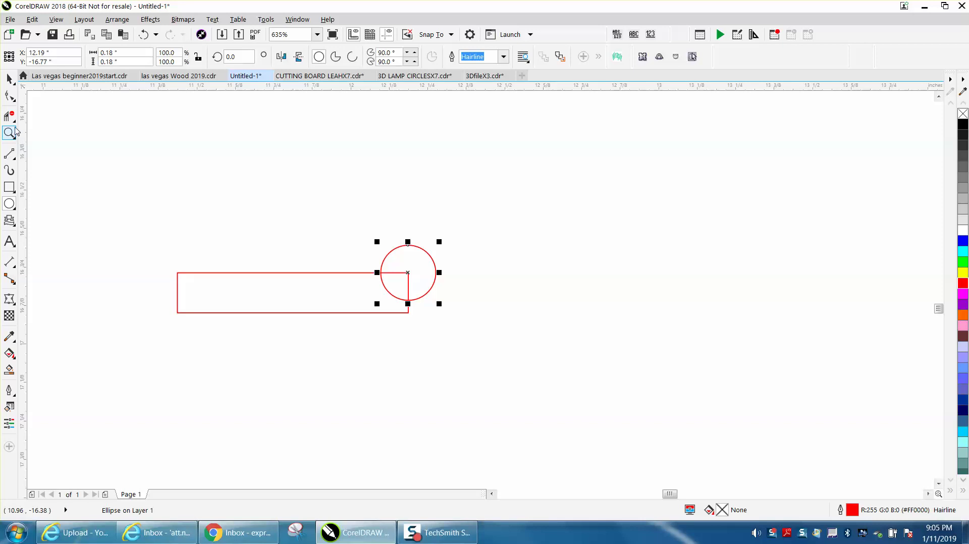
click(15, 162)
Draw a line from the rectangle corner tangent to the circle, then trim away the overlapping edges and arcs
click(47, 167)
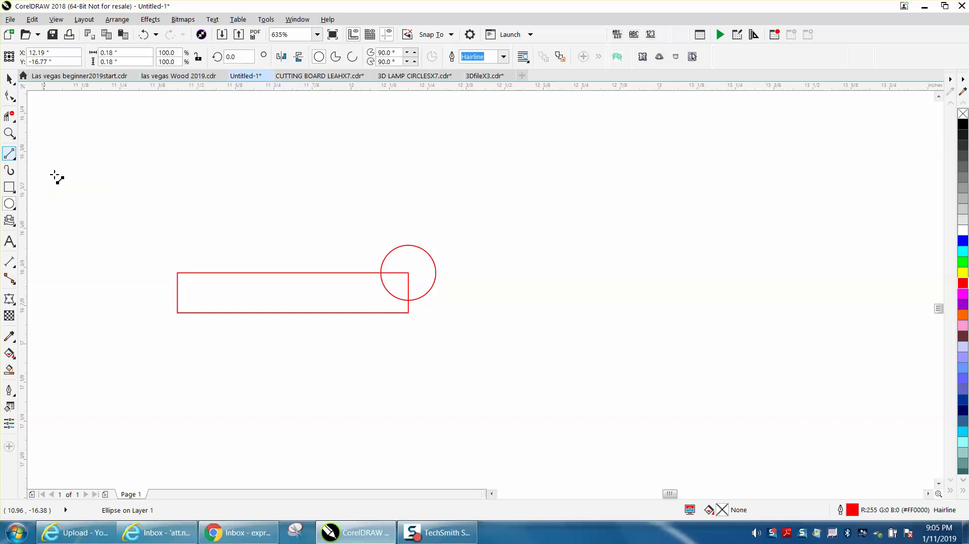
drag(179, 273, 405, 246)
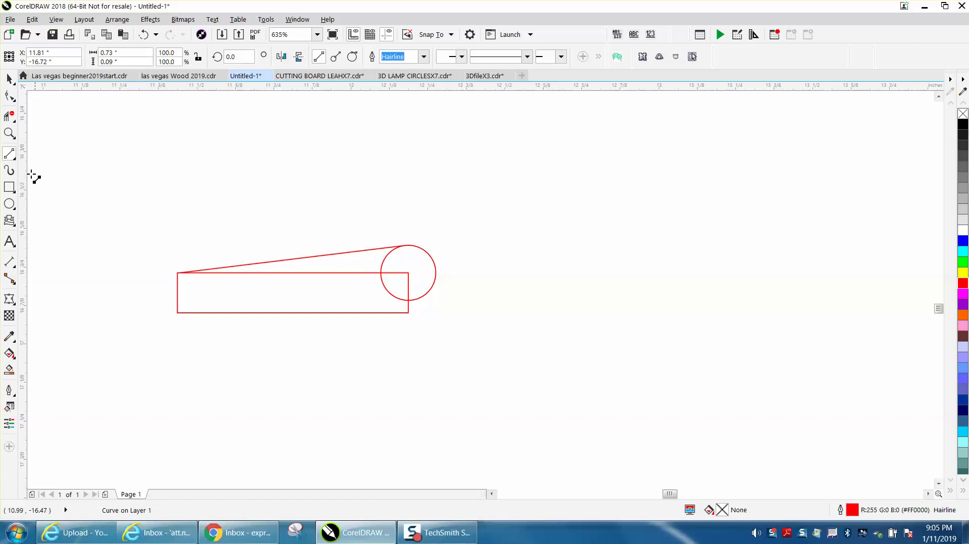
click(9, 116)
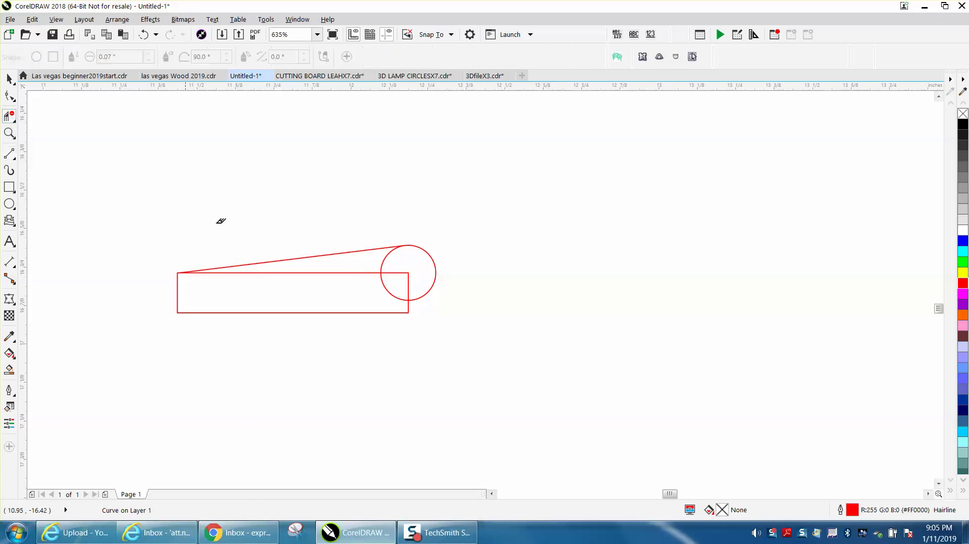
click(326, 274)
drag(381, 284, 425, 278)
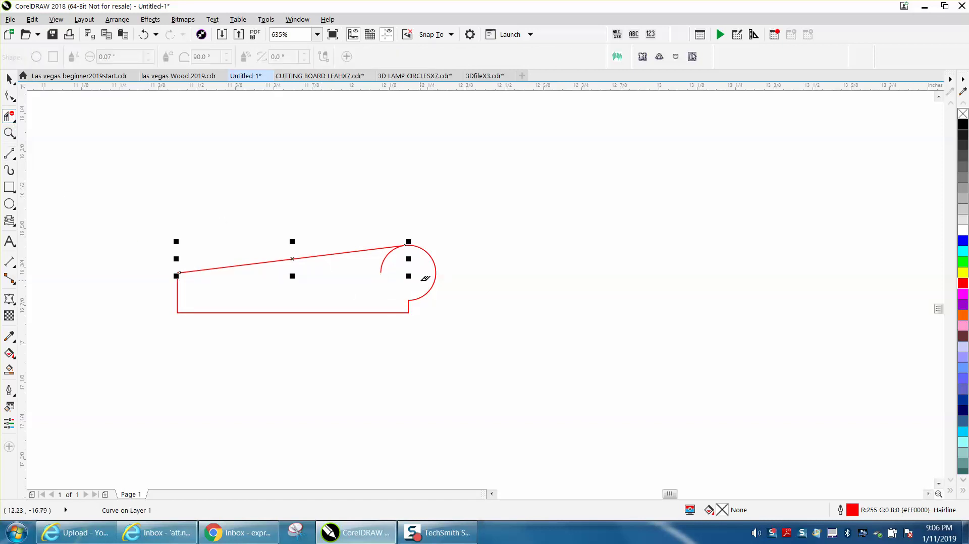
click(388, 261)
Smart Fill the wedge outline into a new shape, move it right, and give it no fill with a red outline
click(9, 369)
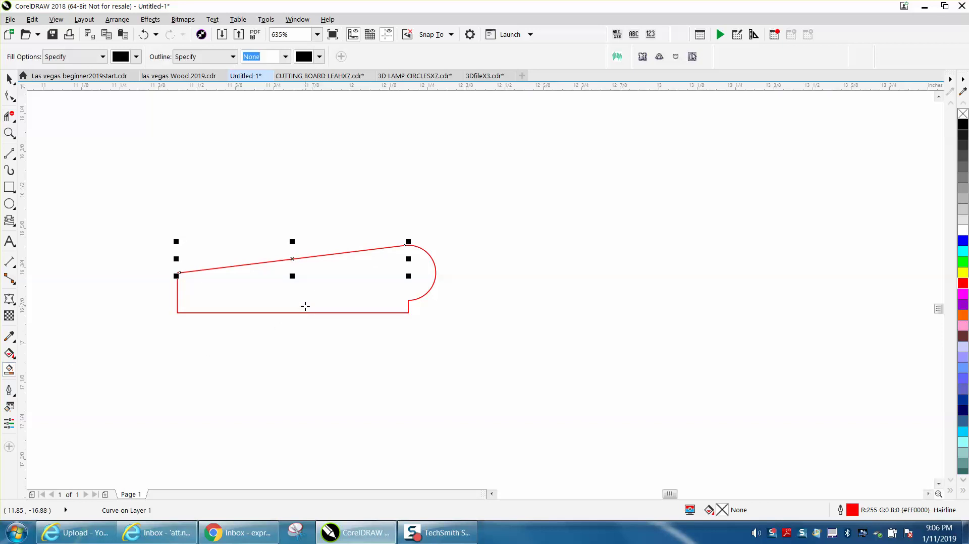
click(304, 306)
click(9, 79)
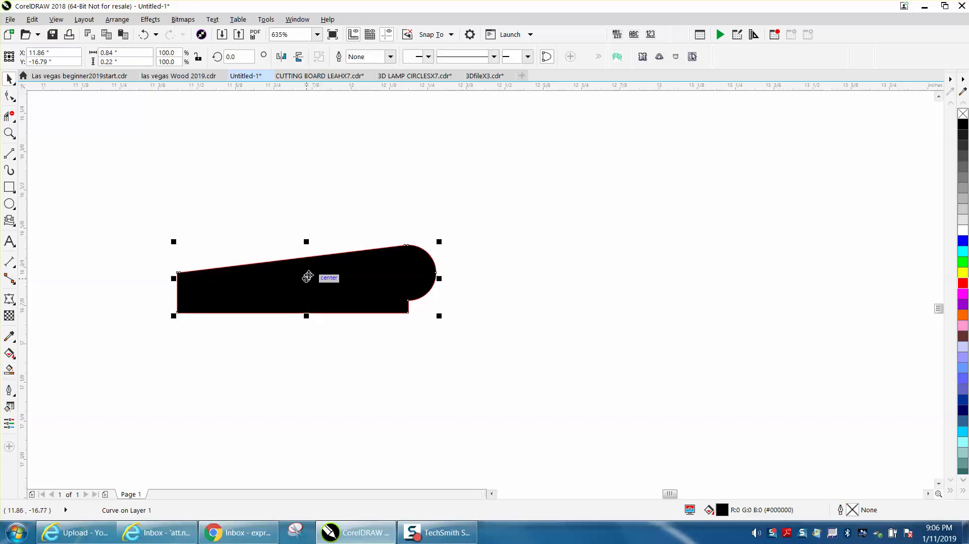
drag(305, 278, 610, 261)
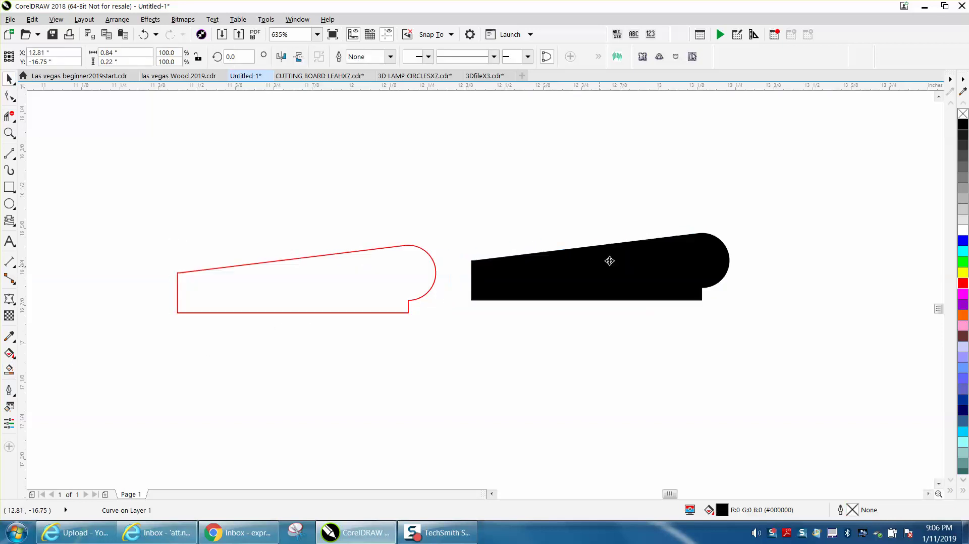
click(963, 113)
right_click(963, 283)
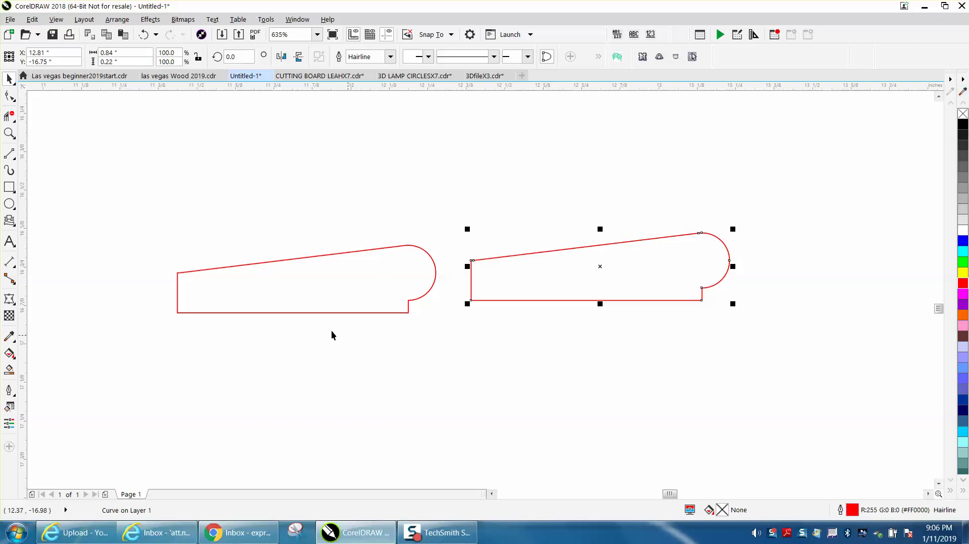
Delete the original's leftover bottom path, slanted construction line and arc
click(327, 317)
click(328, 313)
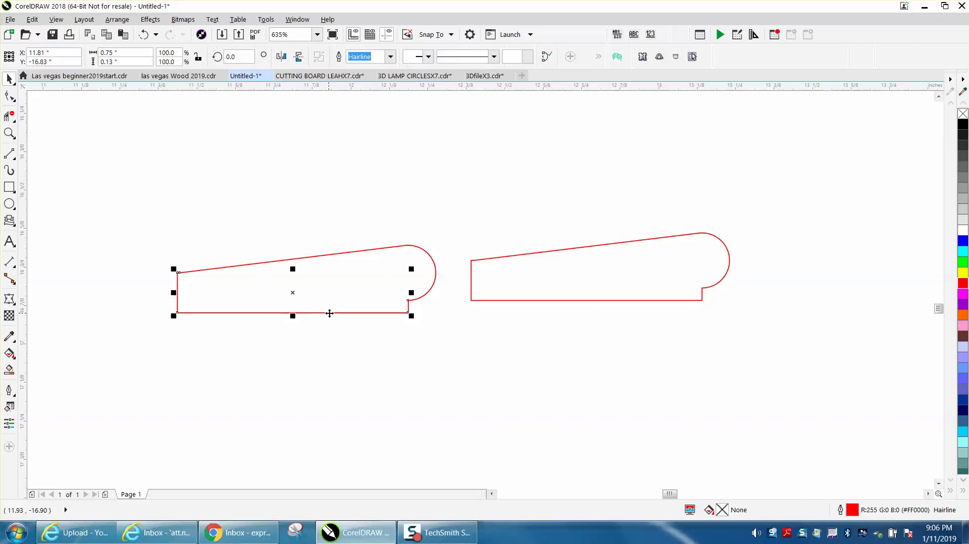
key(Delete)
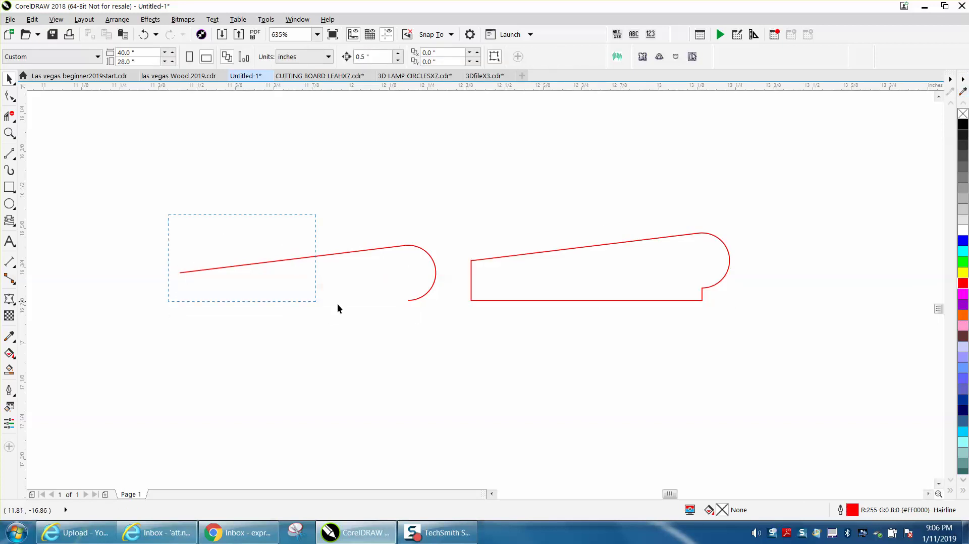
drag(337, 304, 447, 317)
key(Delete)
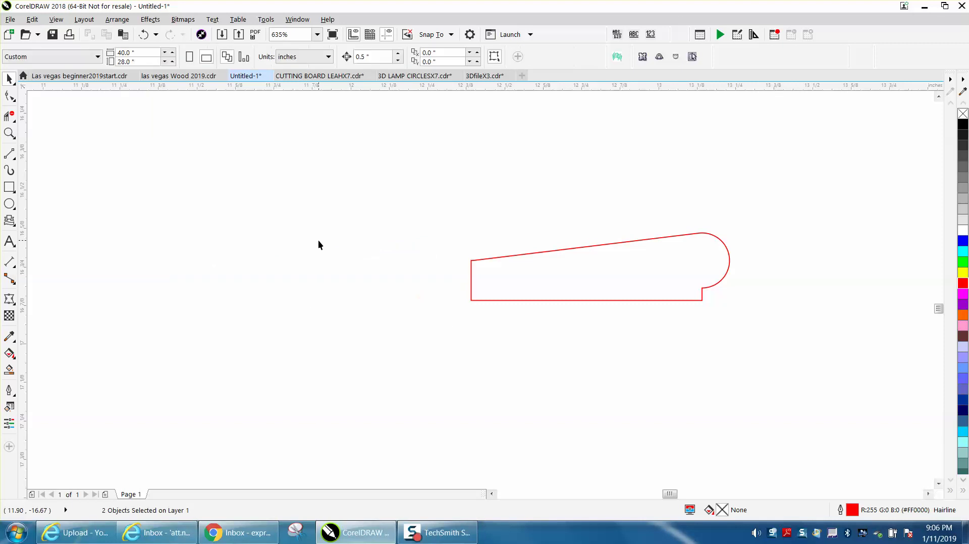
scroll(318, 240, down, 4)
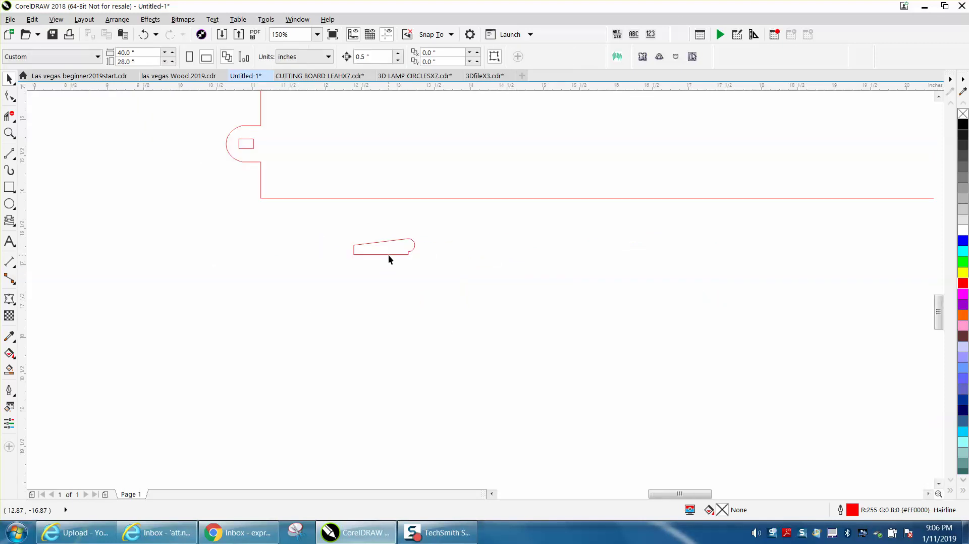
Test-fit the wedge pin in the tab's slot and the four-slot panel's slot, zooming in to check
drag(388, 254, 286, 154)
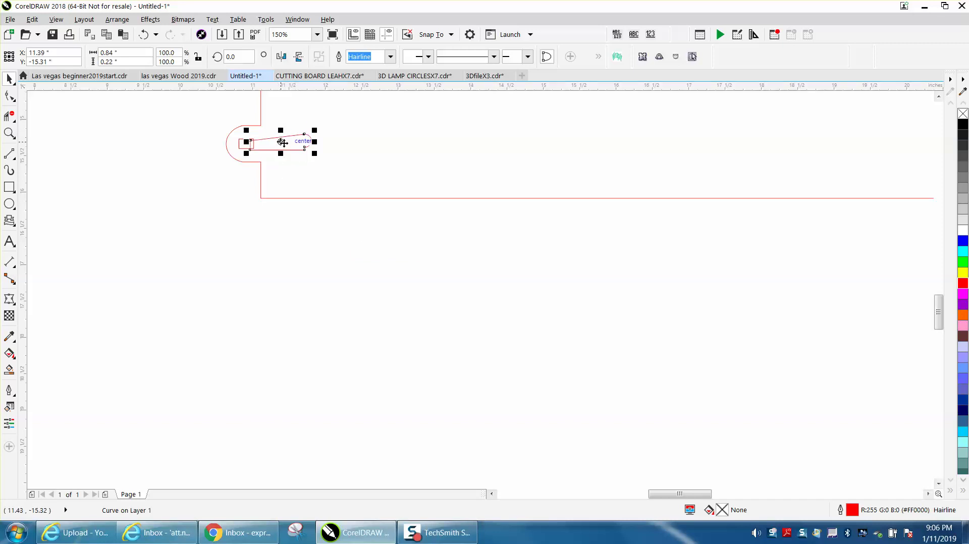
drag(277, 144, 167, 167)
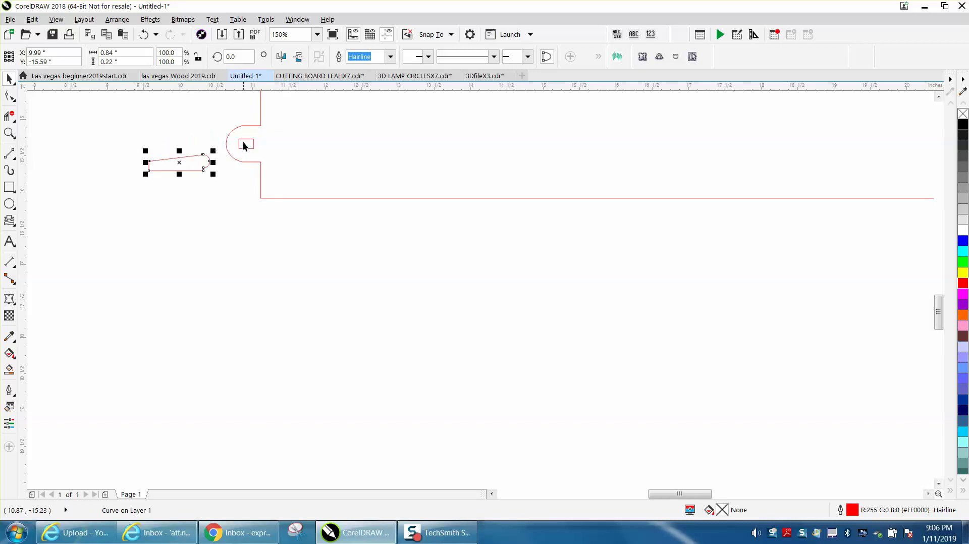
scroll(246, 160, down, 2)
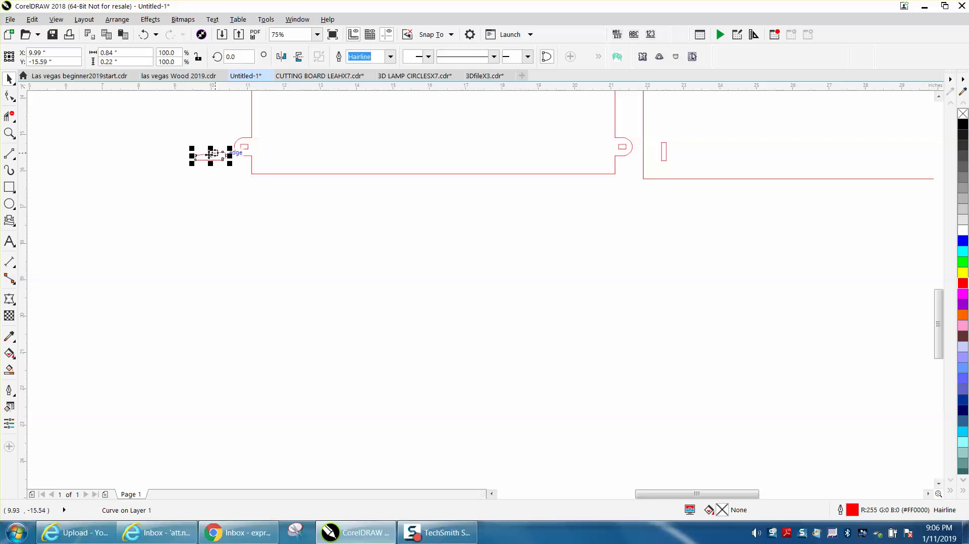
drag(211, 154, 675, 152)
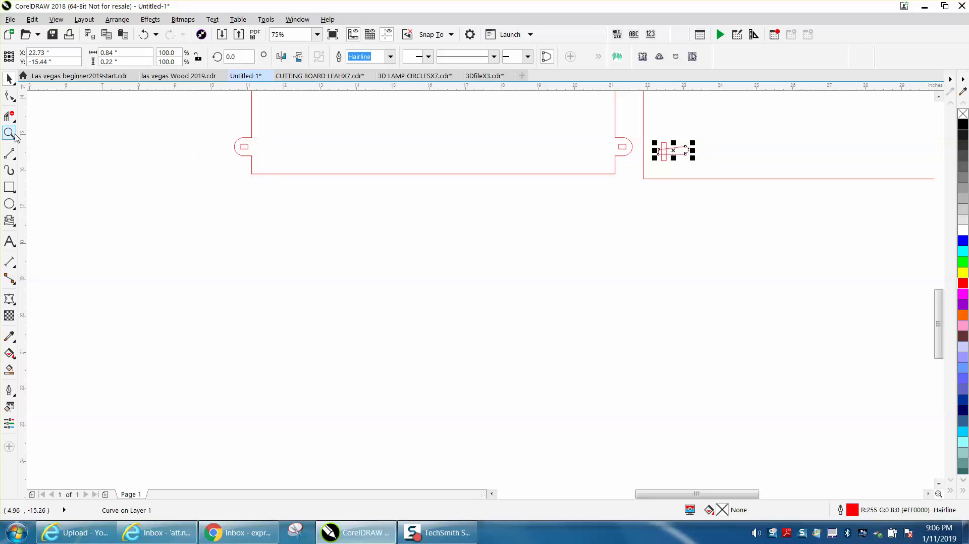
key(z)
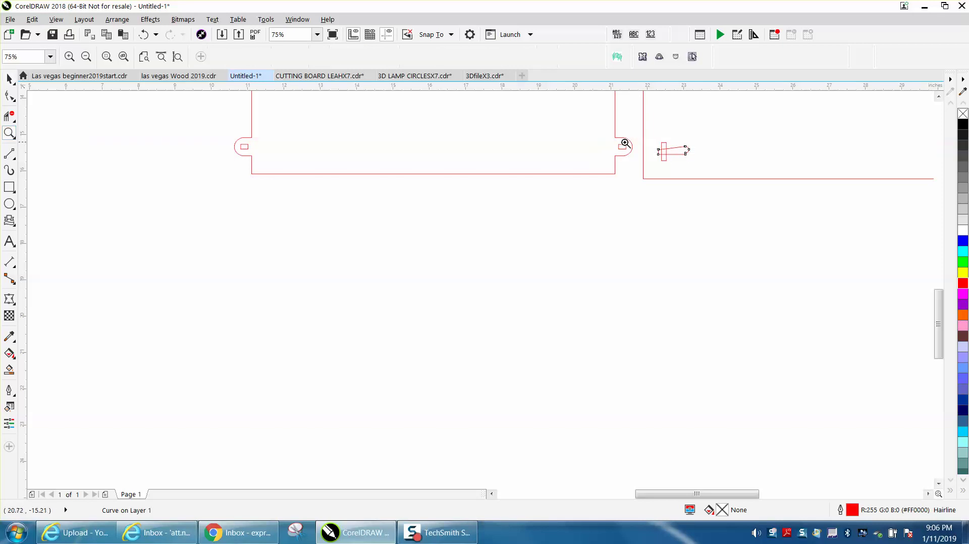
drag(714, 184, 757, 201)
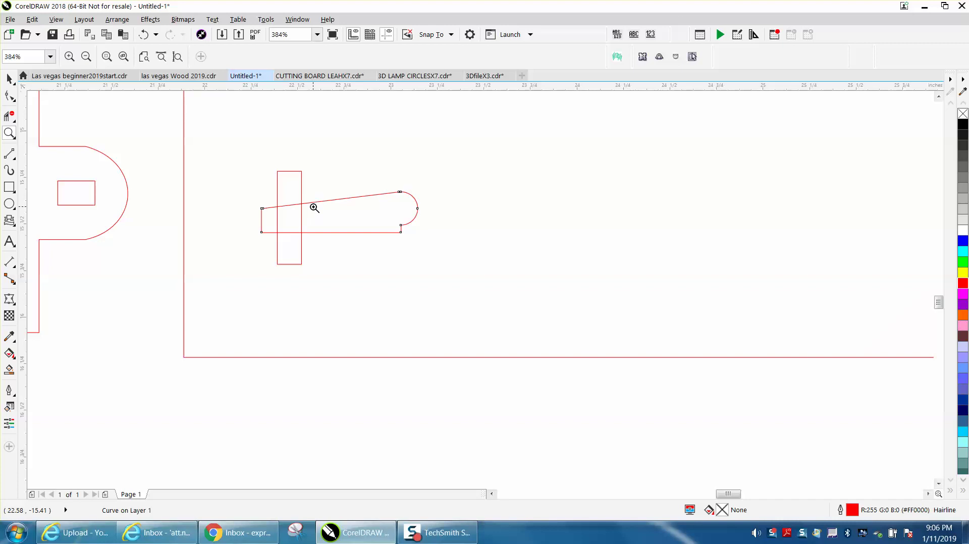
scroll(314, 208, down, 3)
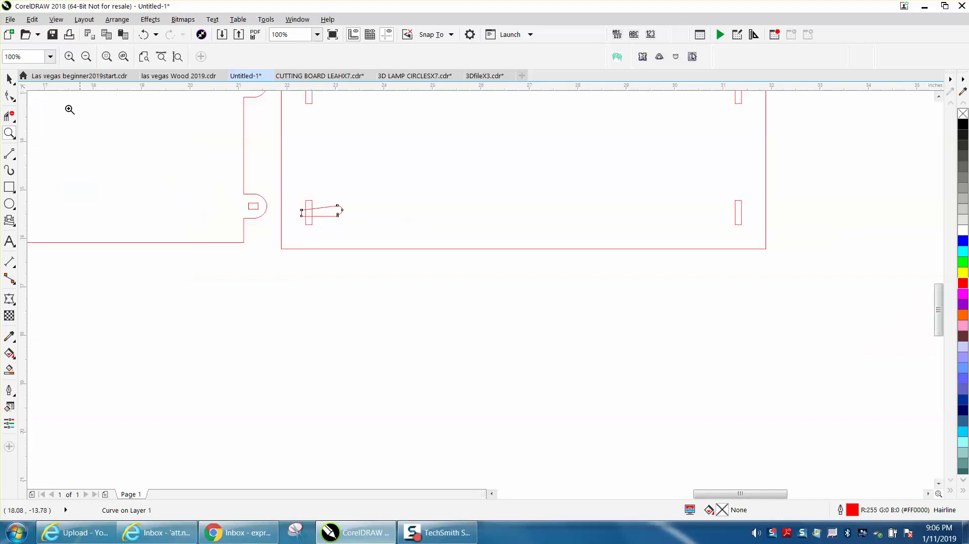
Move the wedge pin below the panels
click(9, 78)
click(326, 209)
drag(326, 209, 245, 290)
scroll(307, 312, down, 1)
scroll(349, 309, down, 1)
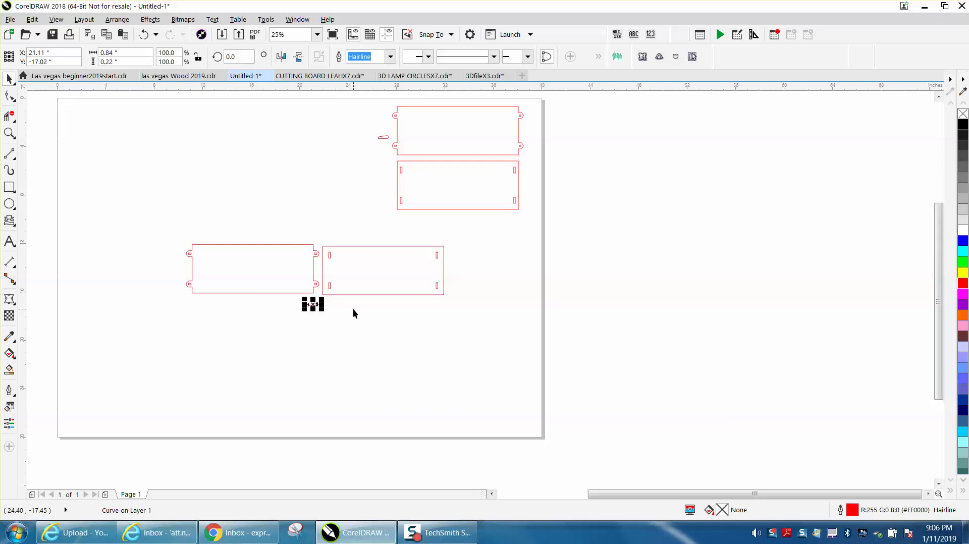